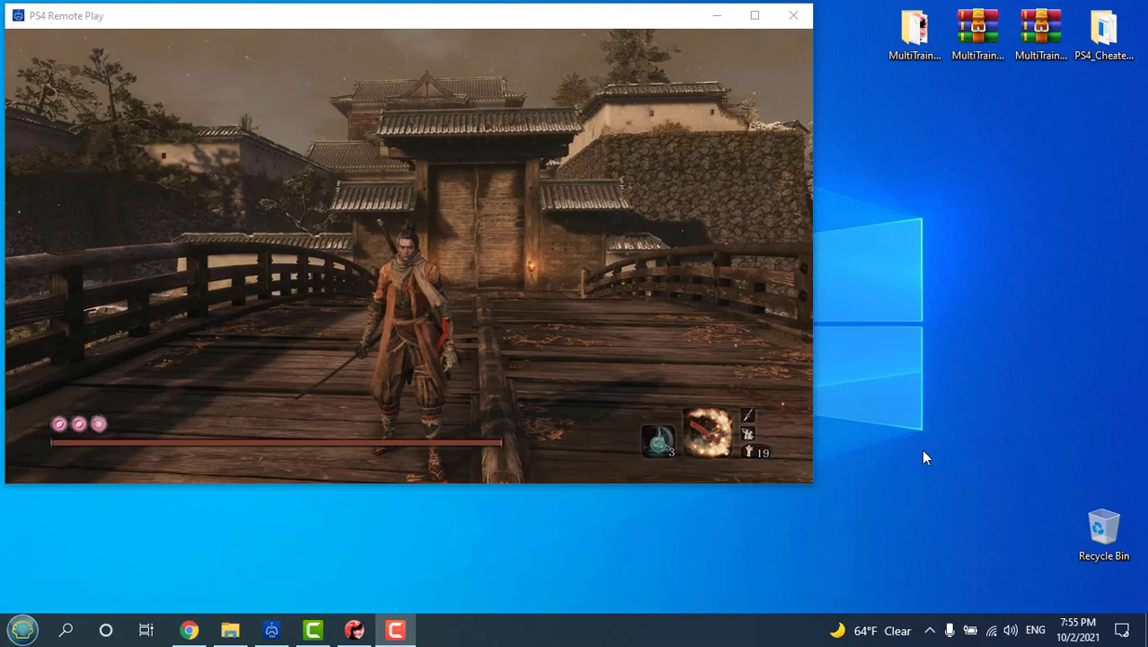
Bring Chrome forward to show the GitHub release page for MultiTrainer v1.1.0.1.
left_click(188, 631)
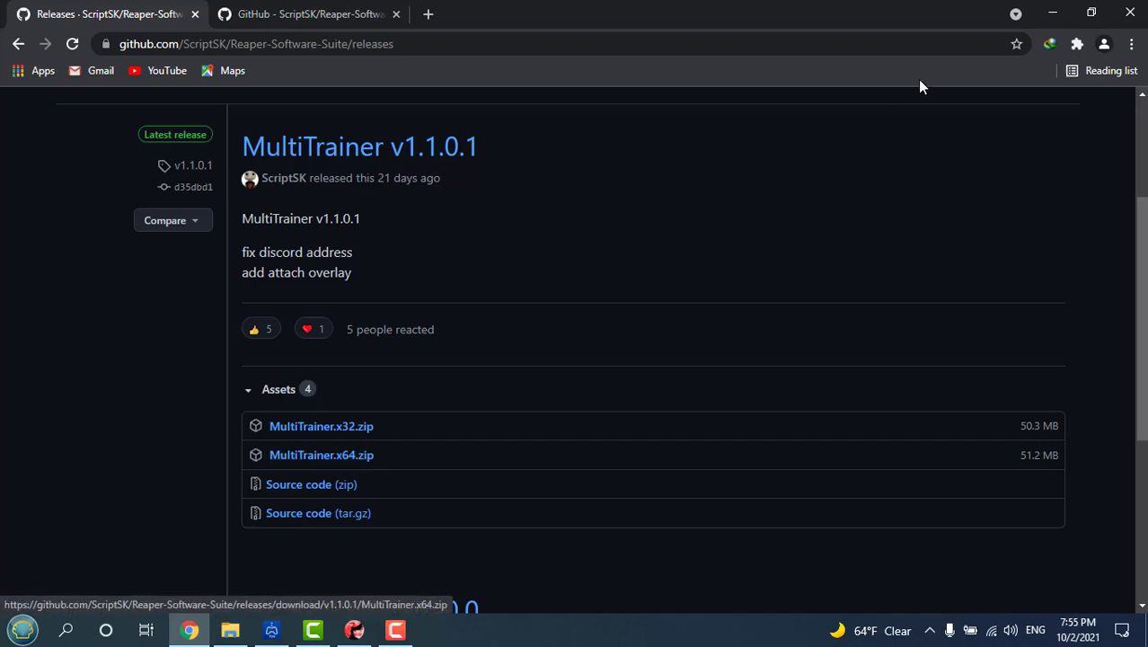
Minimize Chrome and run Reaper MultiTrainer 2.exe from the extracted MultiTrainer.x64 desktop folder.
left_click(1053, 13)
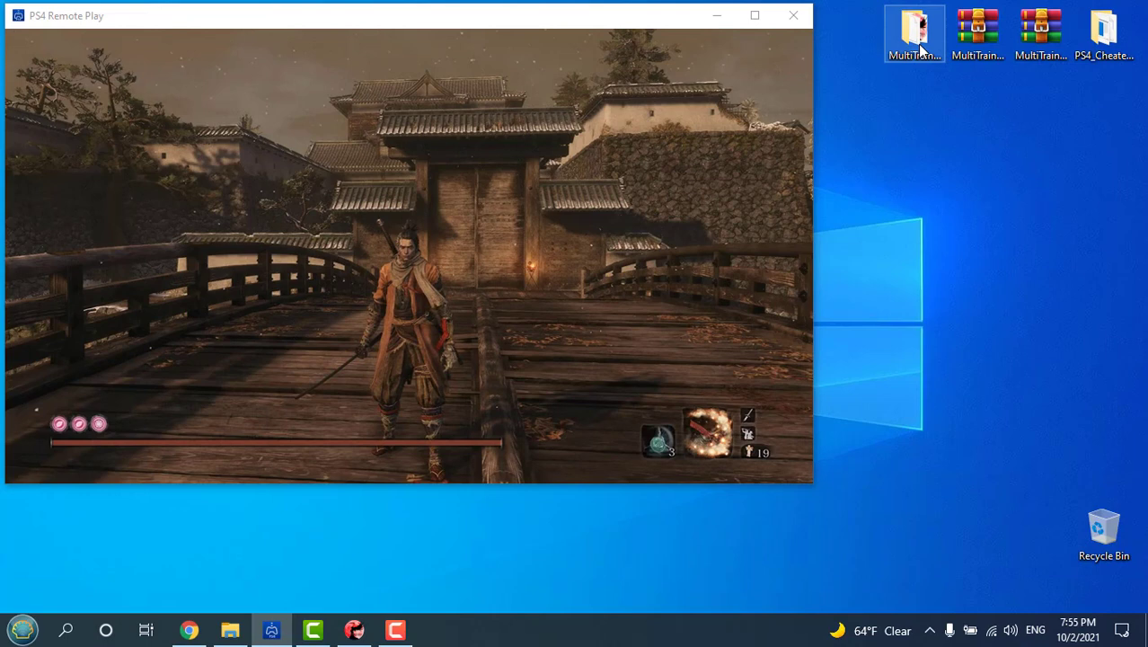
left_click(978, 37)
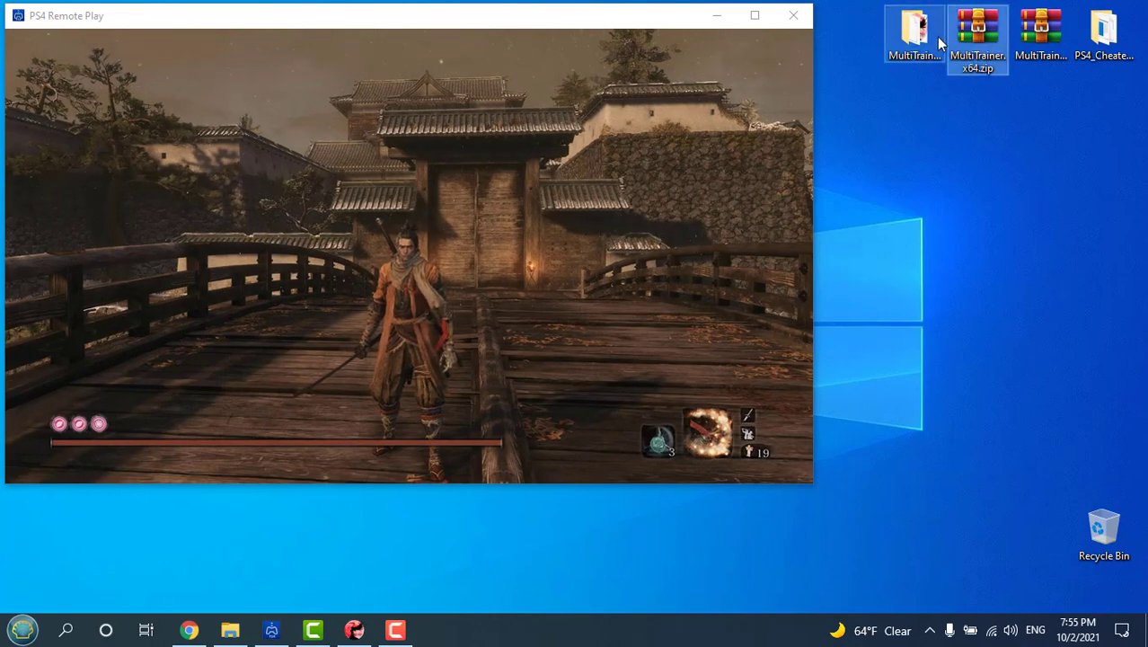
left_click(916, 59)
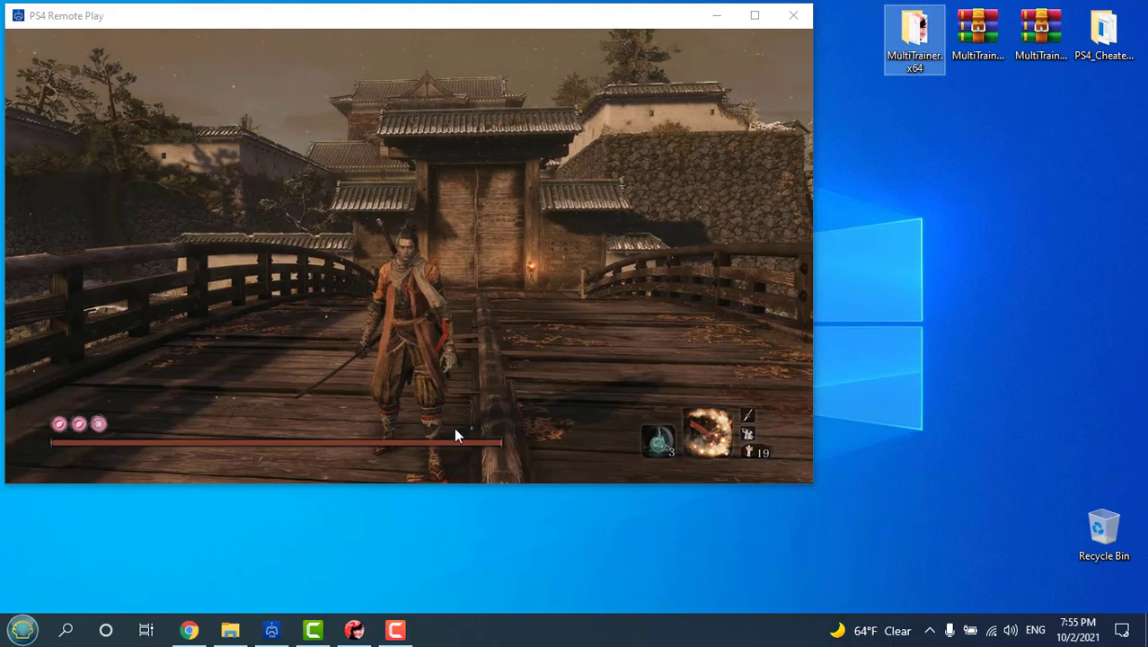
double_click(914, 36)
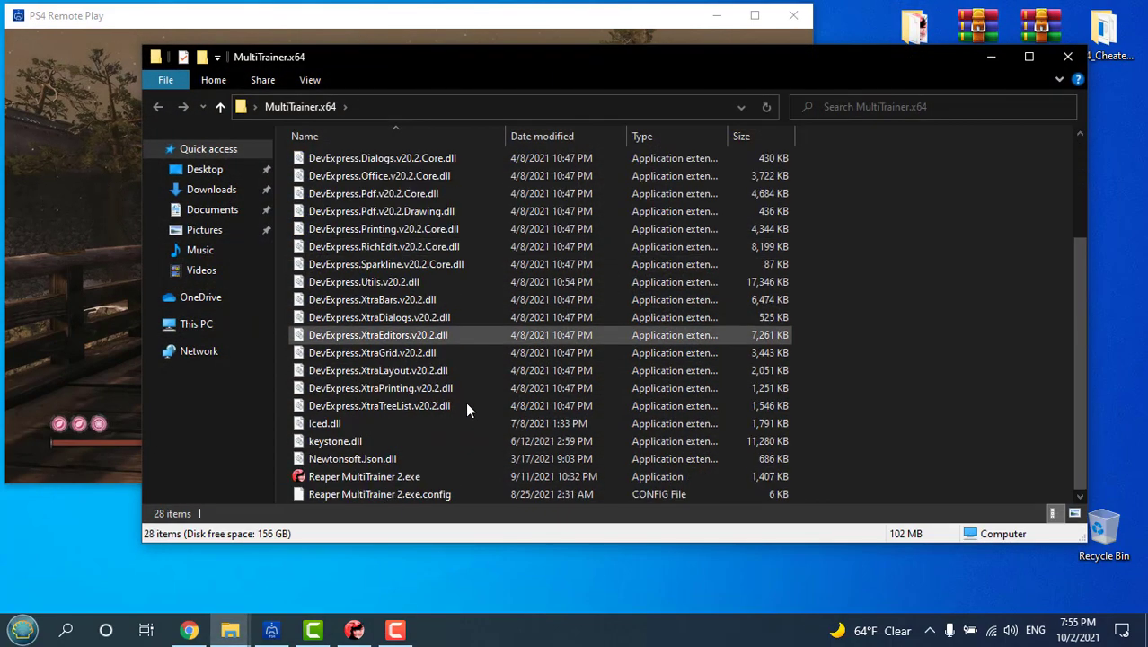
left_click(382, 477)
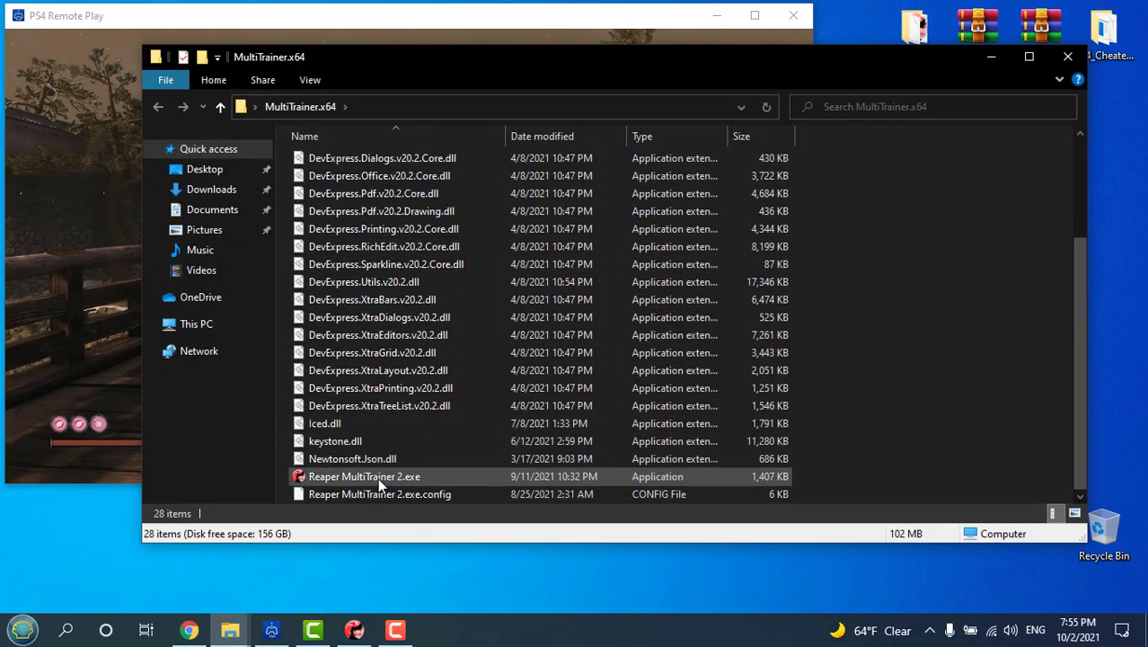
double_click(382, 477)
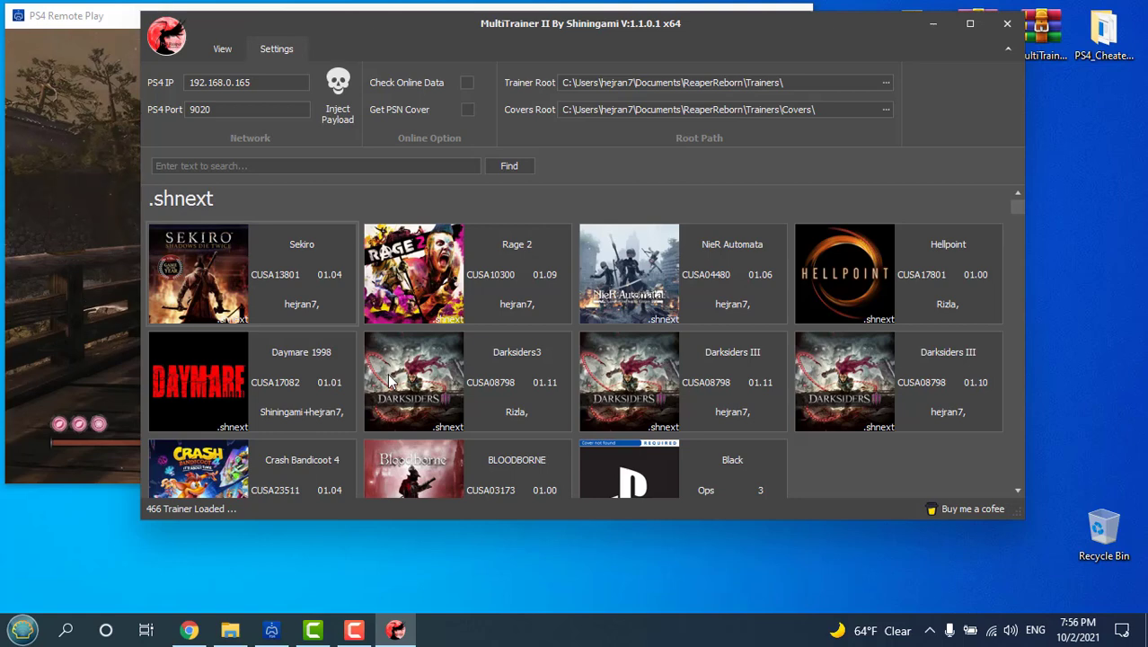
Let MultiTrainer II load its 466 trainers, briefly opening and minimizing File Explorer.
left_click(230, 630)
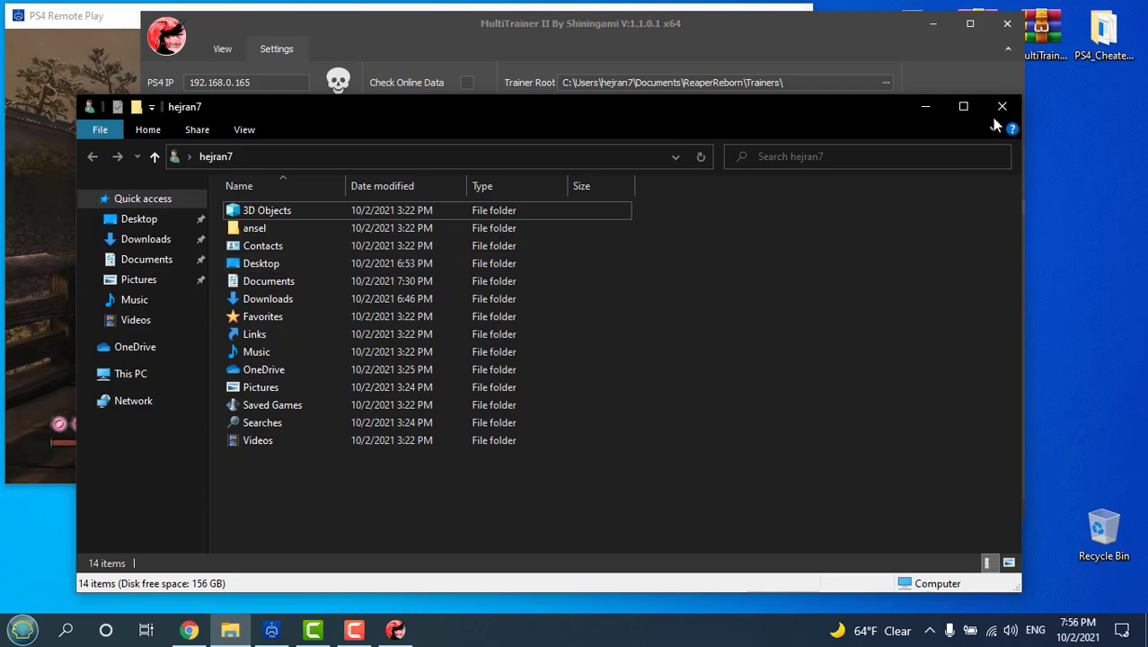
left_click(926, 107)
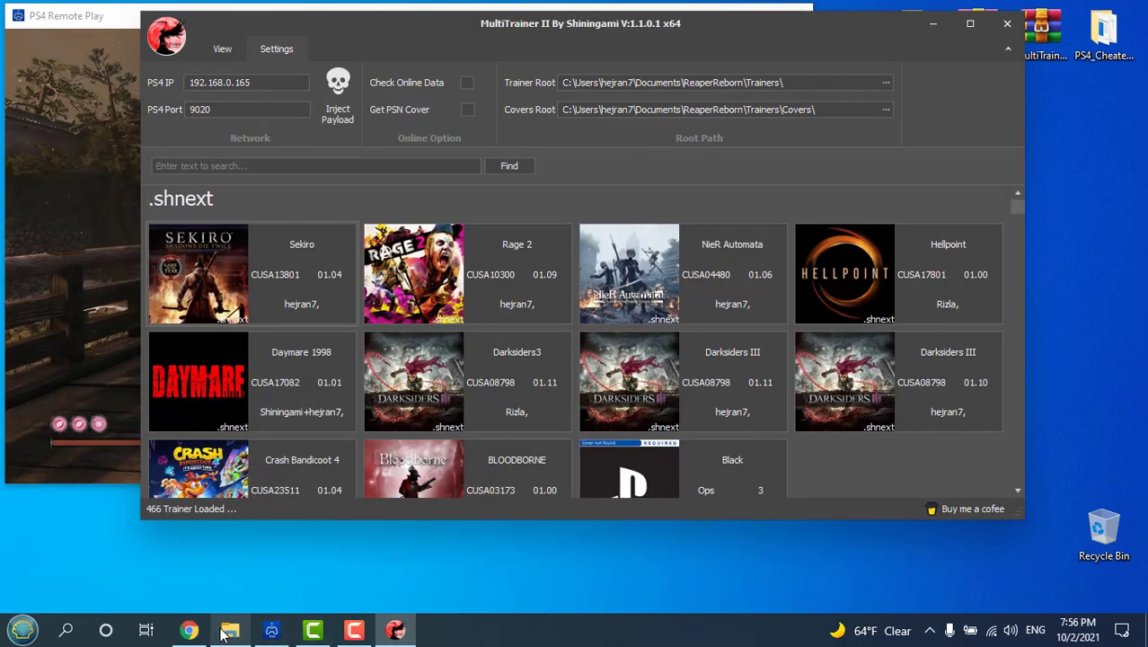
left_click(188, 630)
left_click(303, 13)
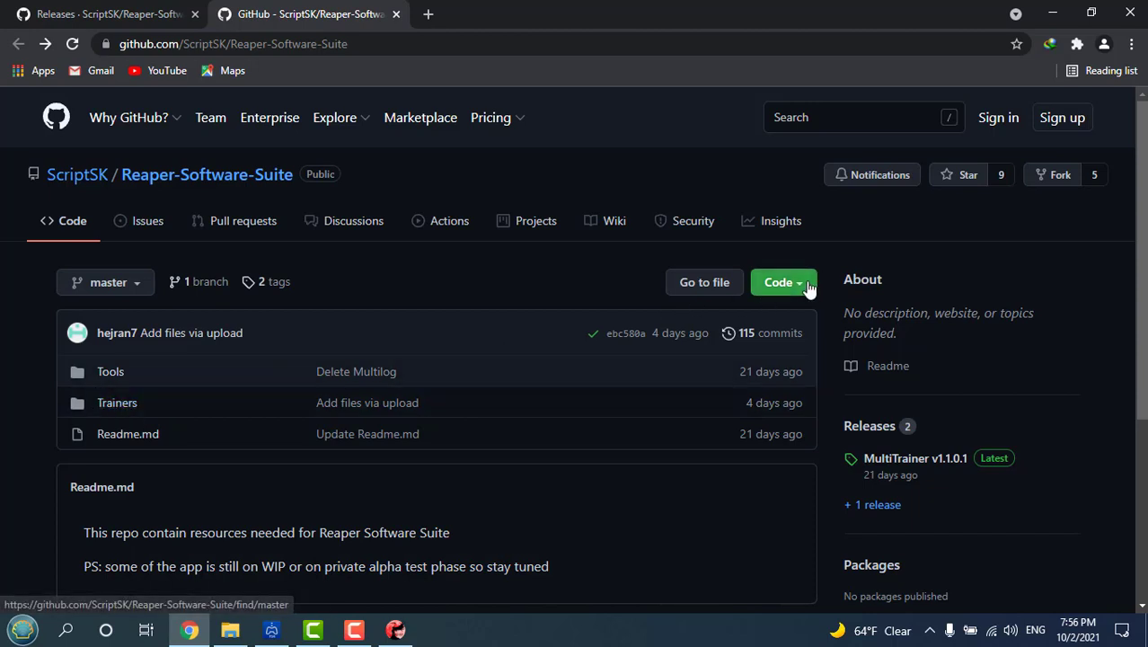
left_click(777, 282)
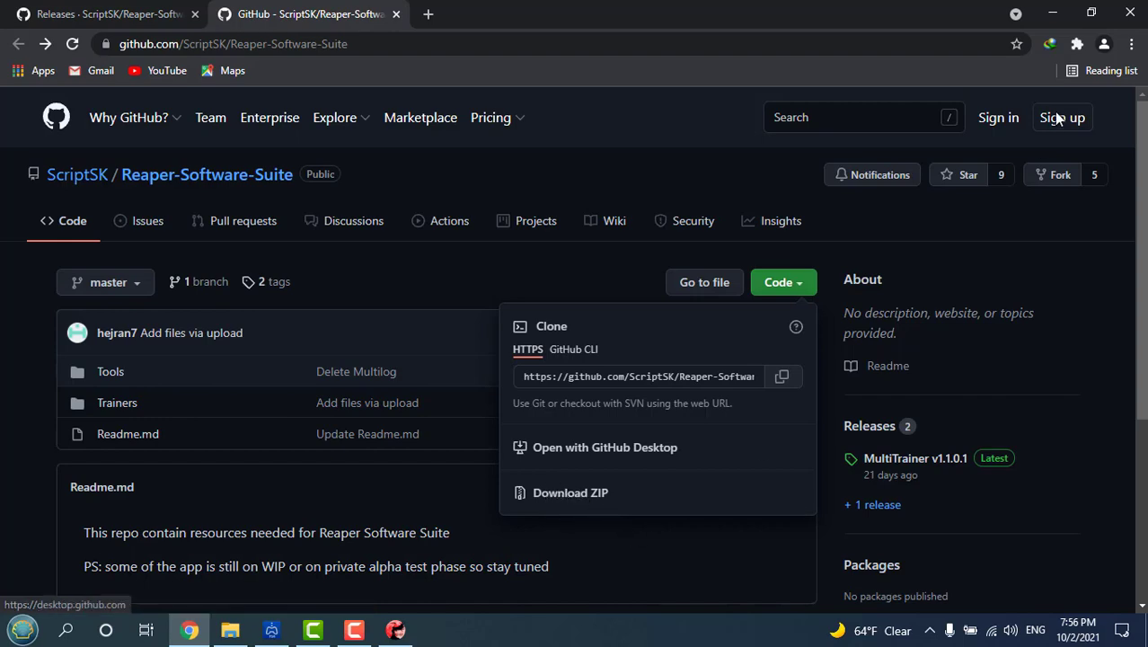
left_click(1053, 13)
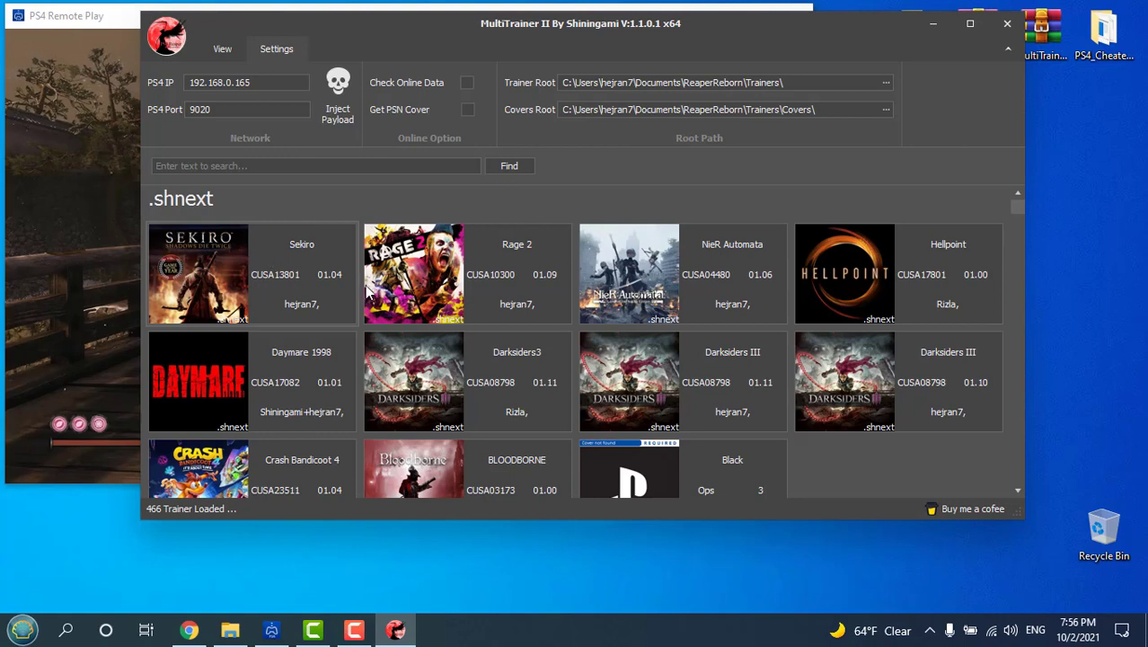
Browse Documents > ReaperReborn > Trainers > Covers in File Explorer, then return to Trainers.
left_click(230, 630)
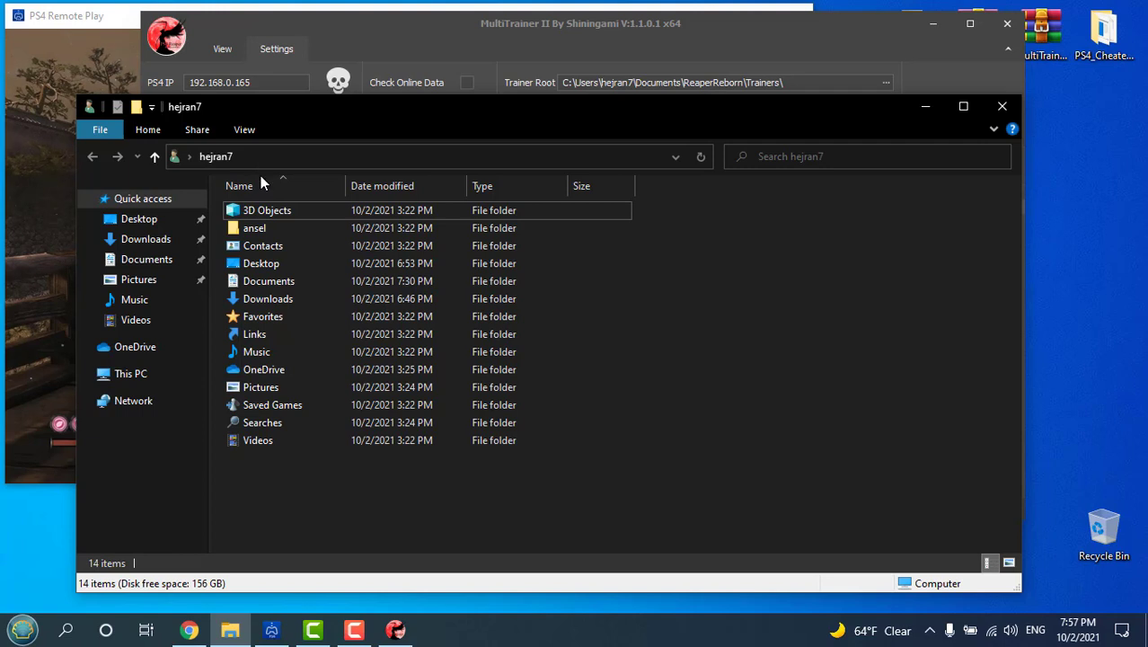
double_click(287, 282)
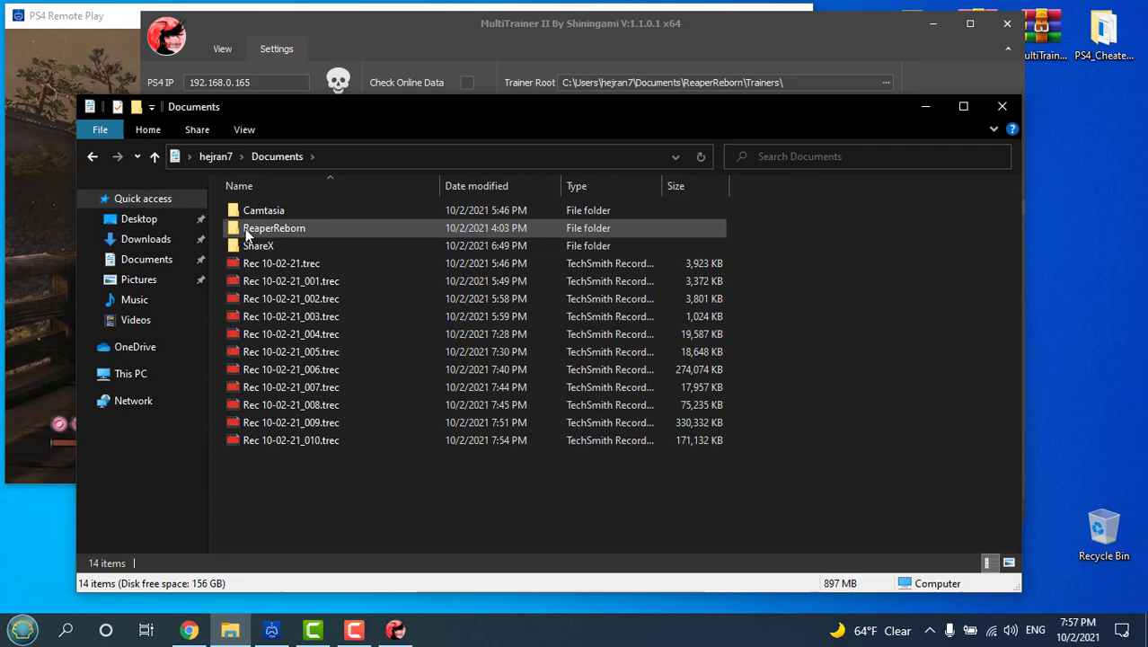
double_click(277, 229)
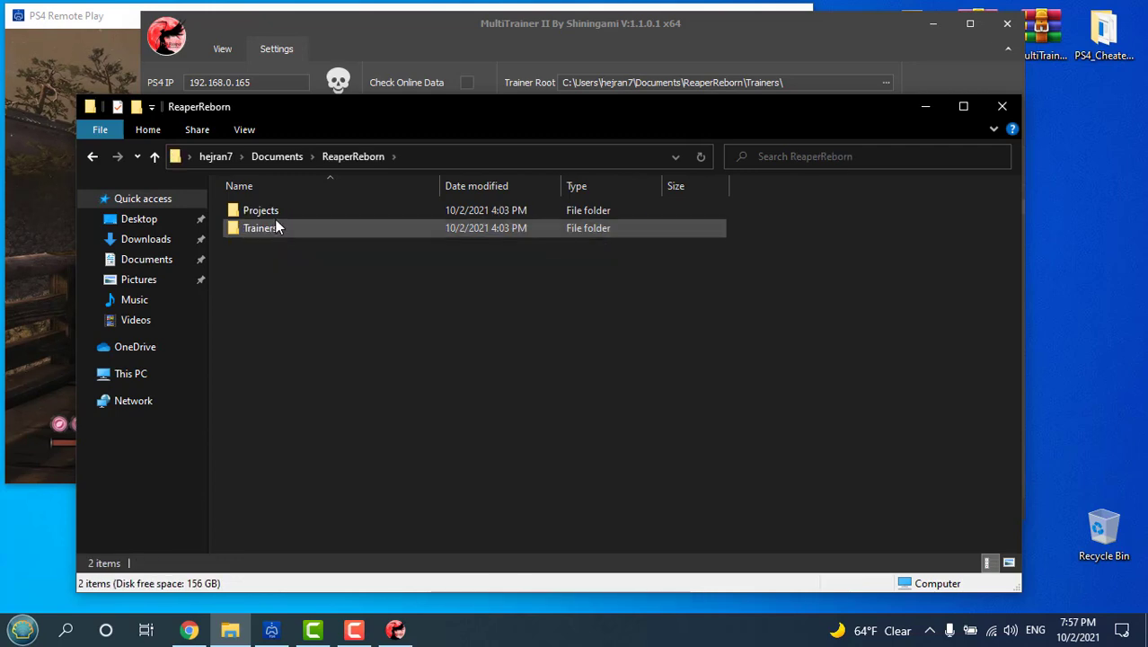
double_click(254, 234)
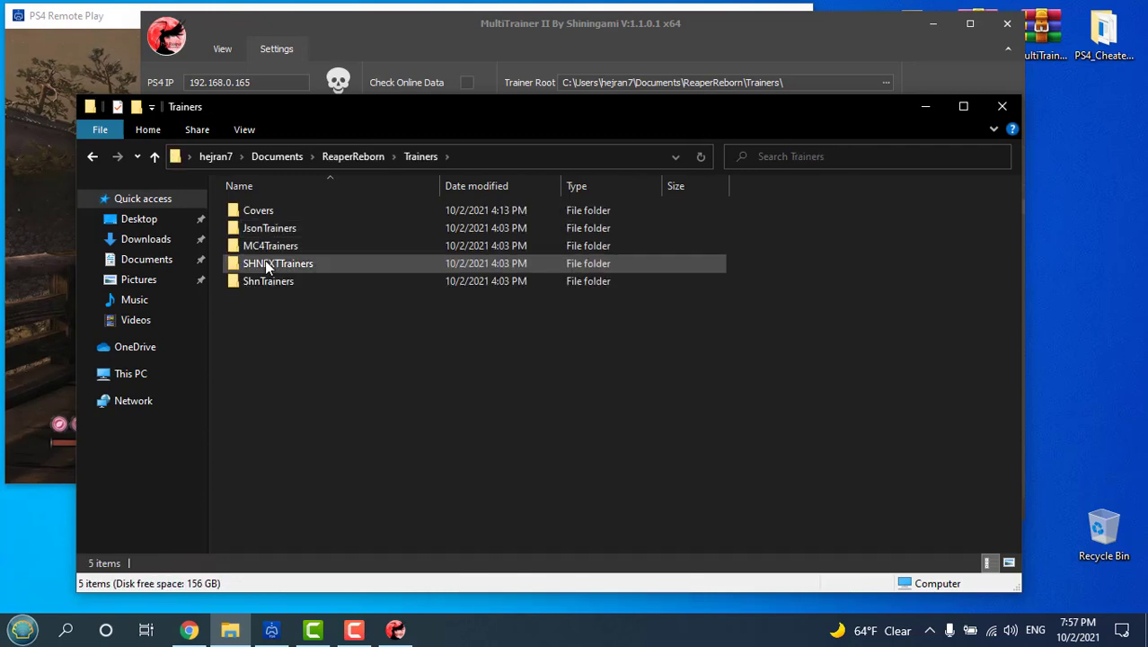
double_click(264, 210)
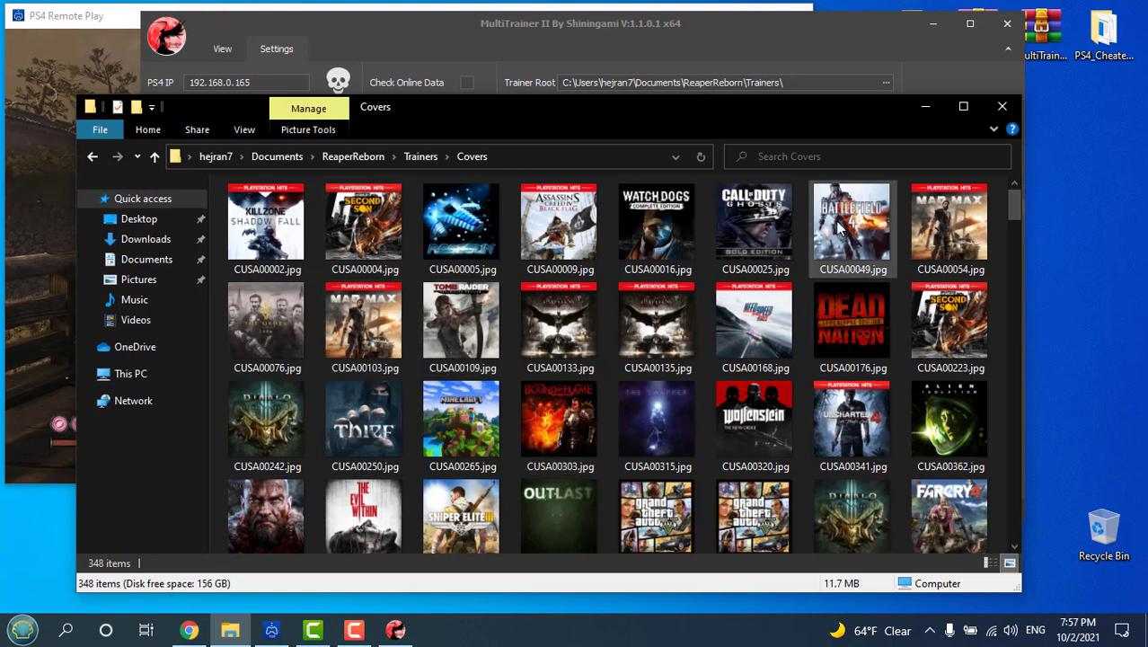
left_click(102, 157)
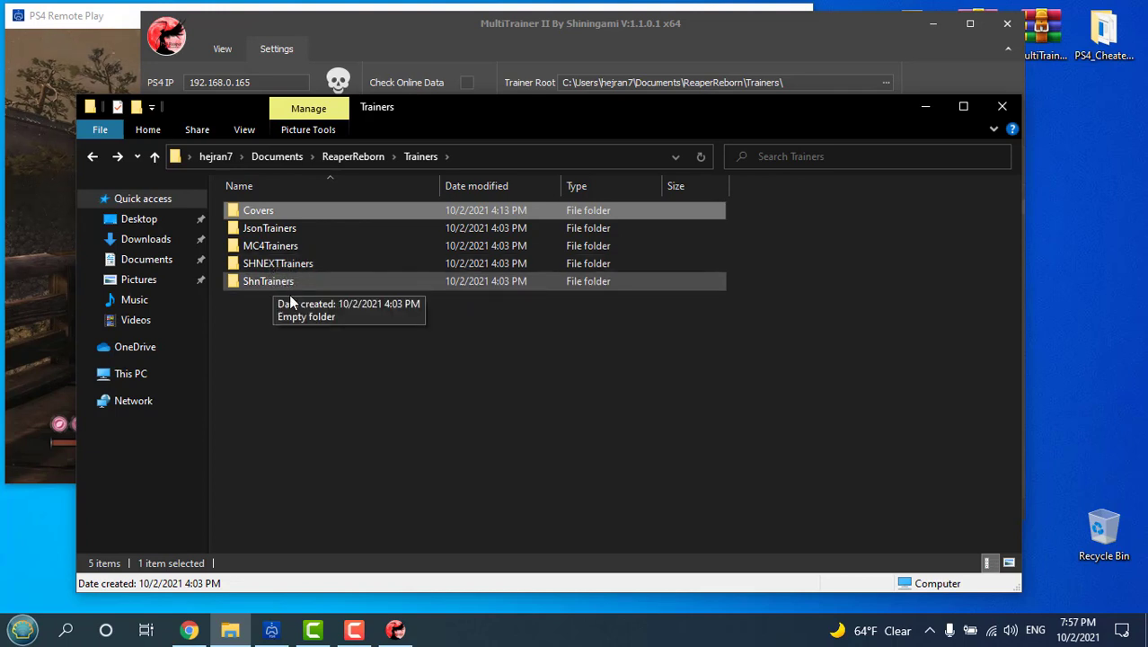
left_click(401, 632)
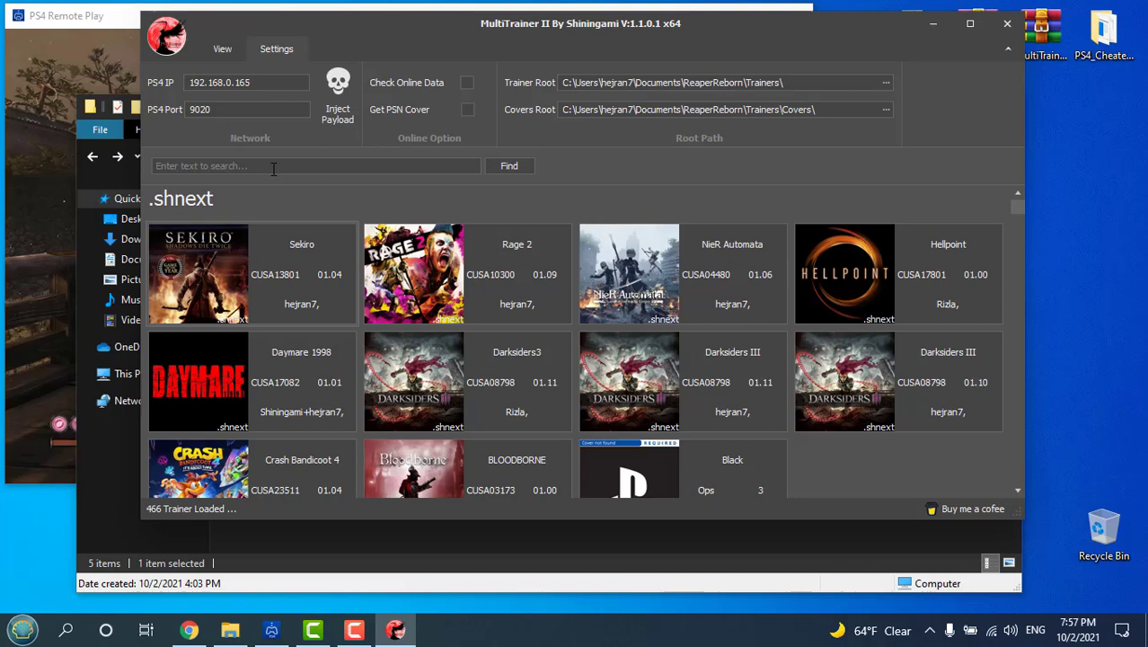
left_click(285, 580)
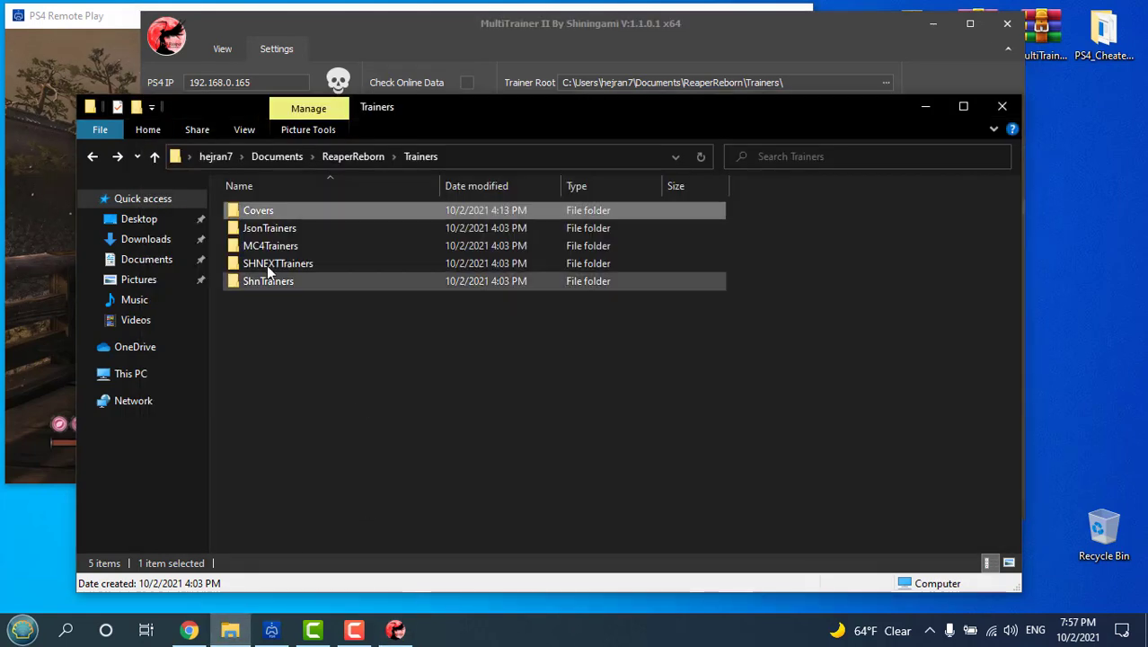
double_click(255, 212)
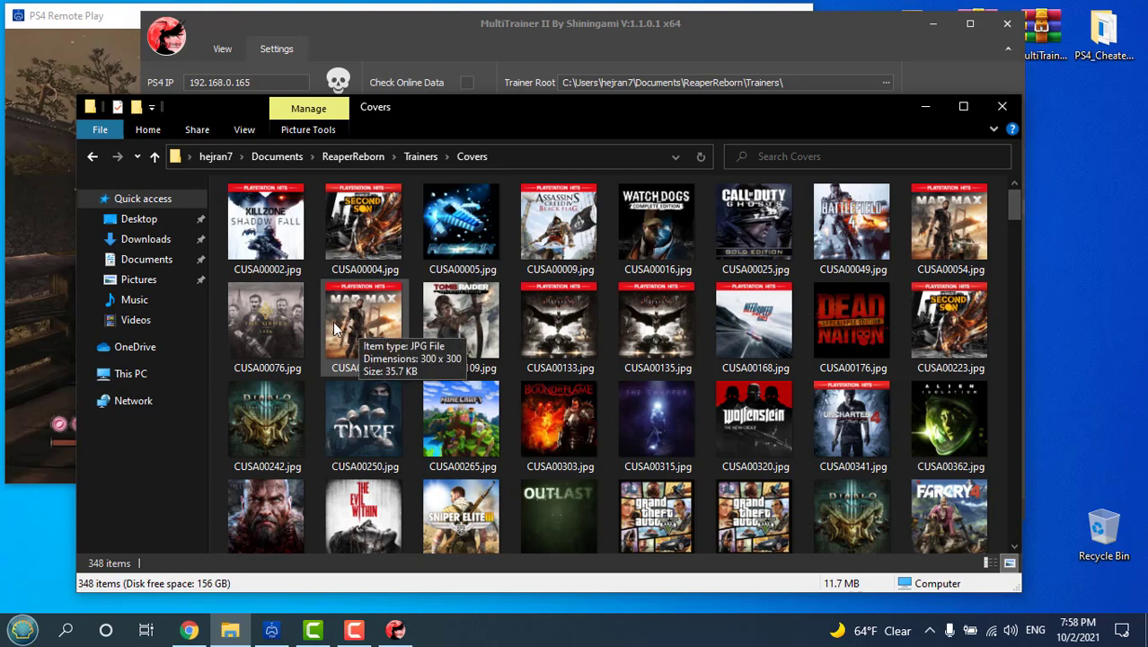
left_click(91, 158)
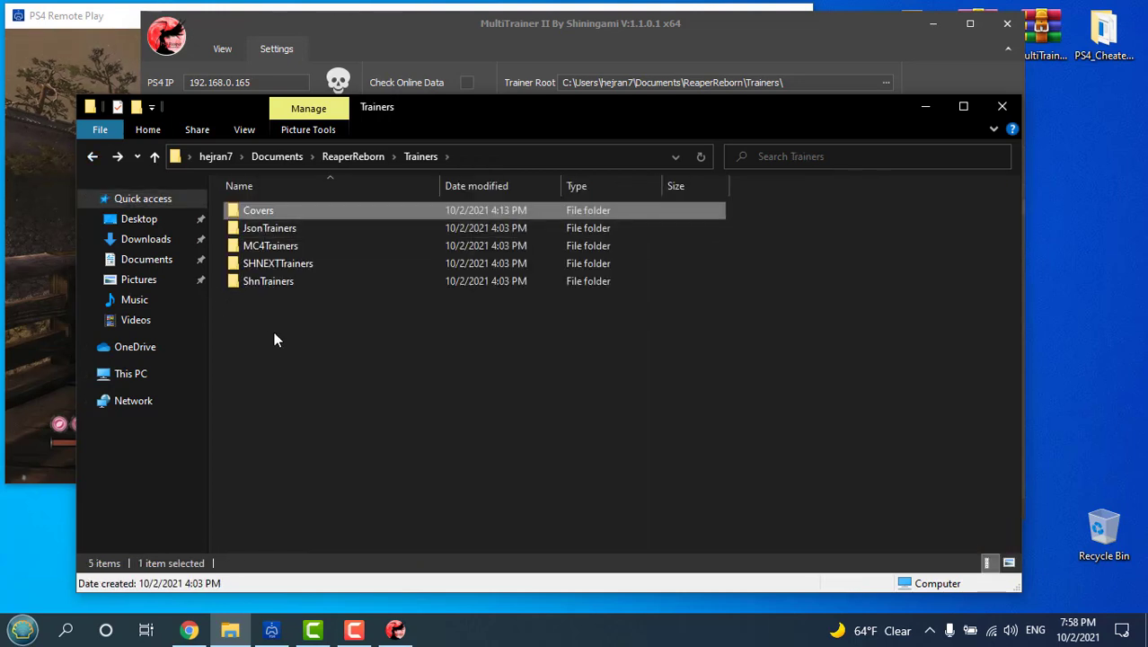
left_click(271, 230)
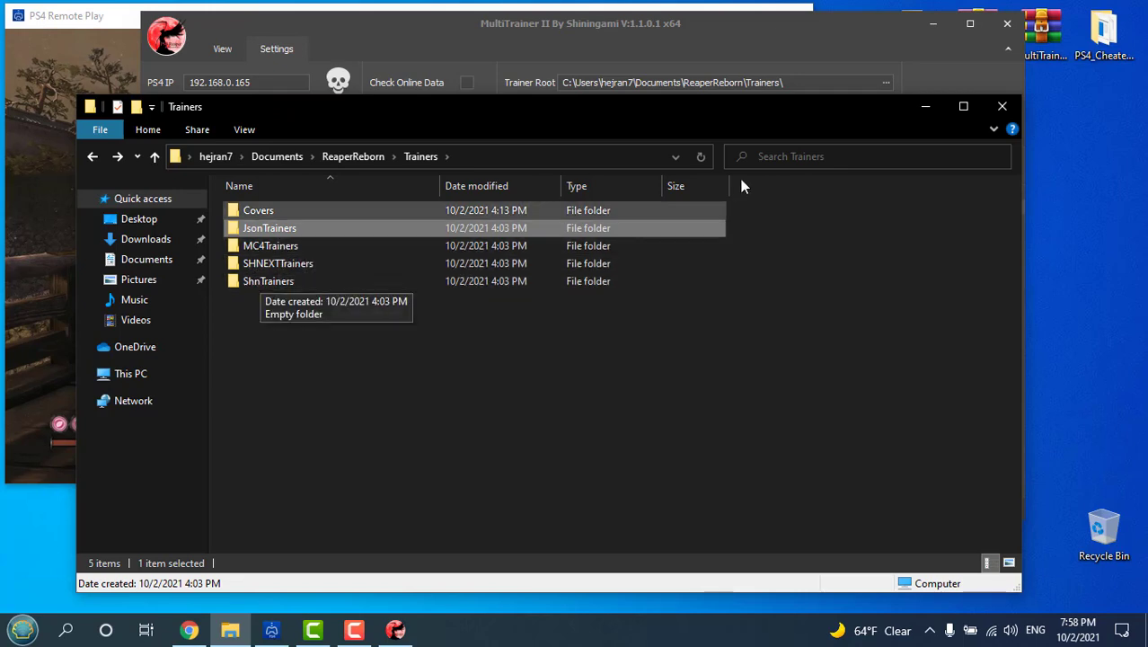
left_click(924, 114)
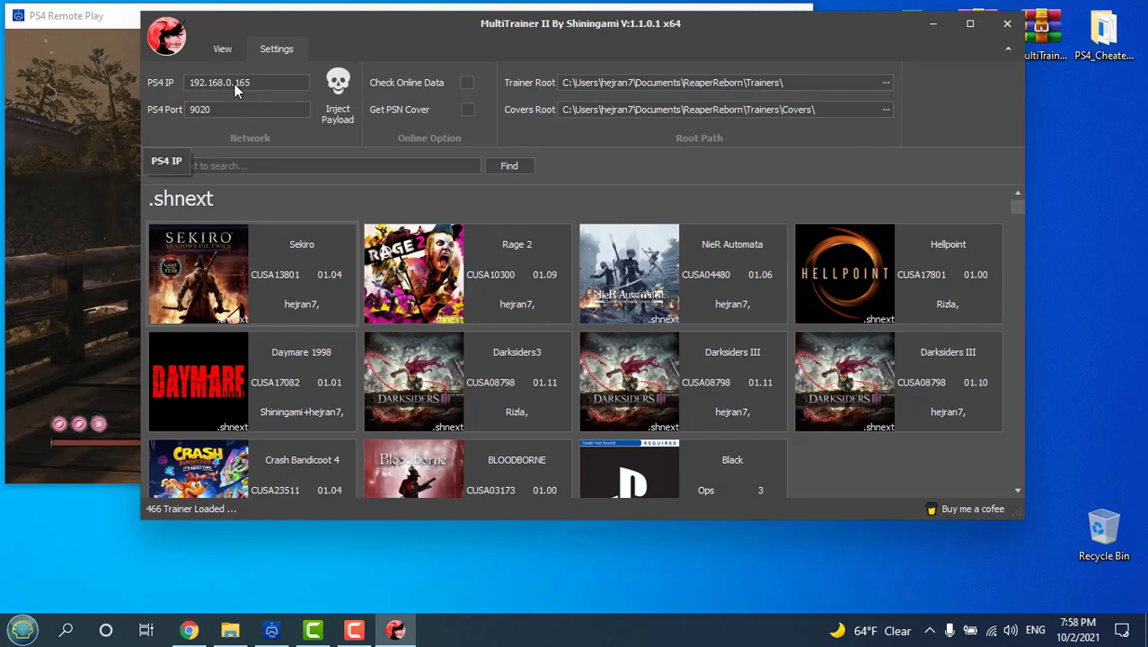
left_click_drag(261, 83, 154, 84)
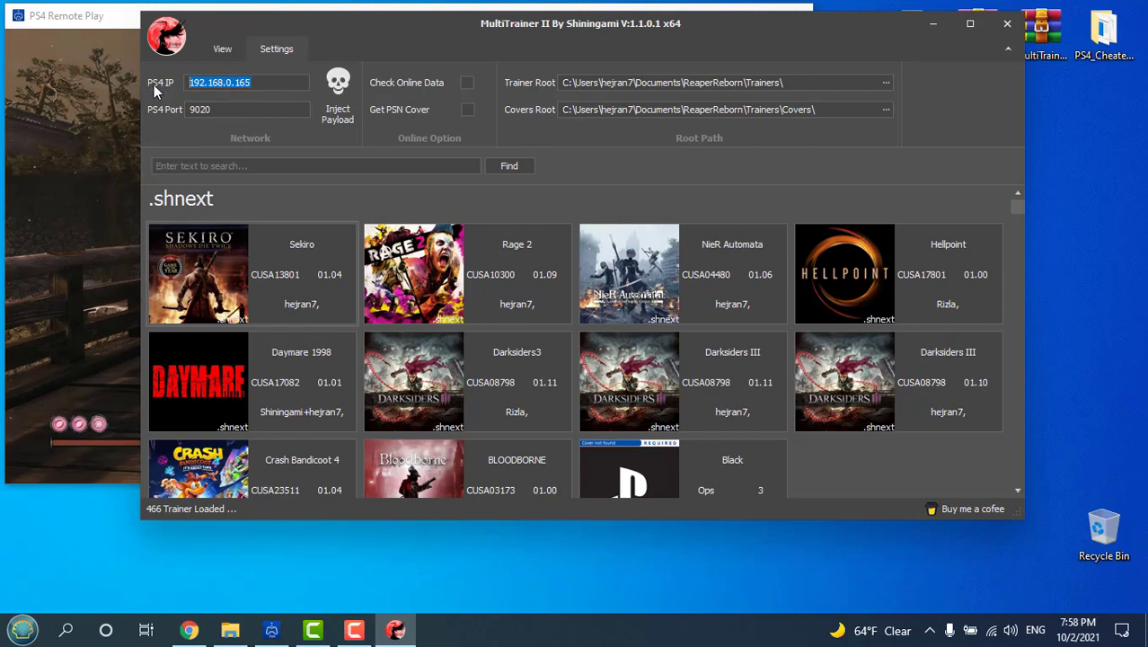
left_click(243, 113)
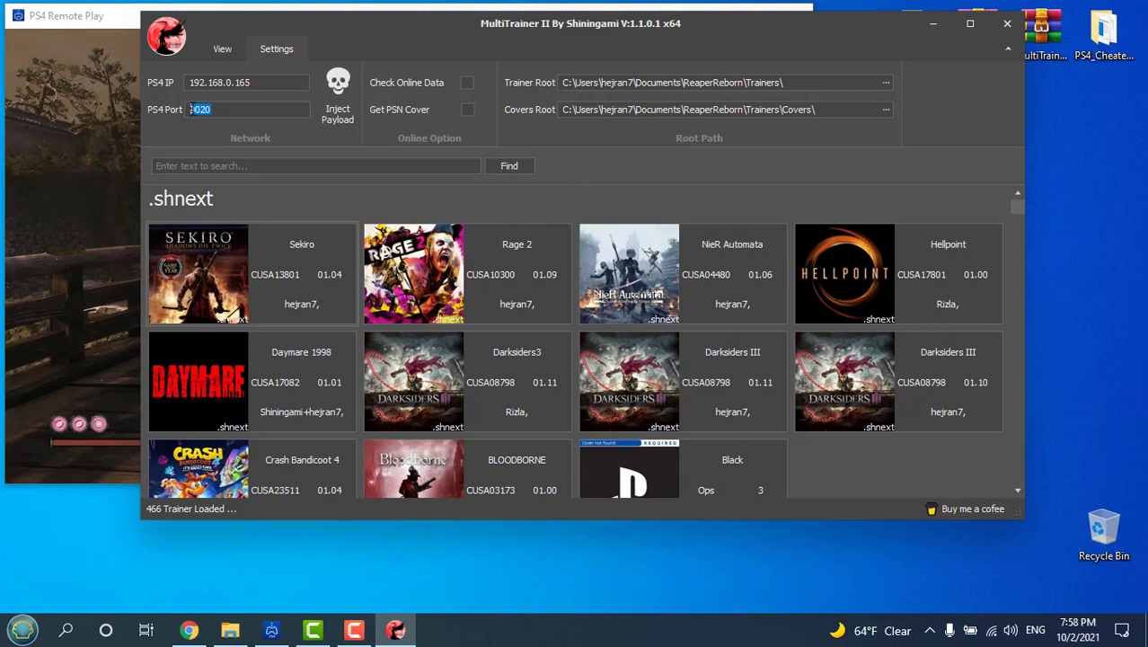
left_click(190, 109)
left_click_drag(191, 109, 217, 109)
left_click(197, 108)
Switch MultiTrainer II's trainer list from tiles to GridView via the View tab.
left_click(215, 51)
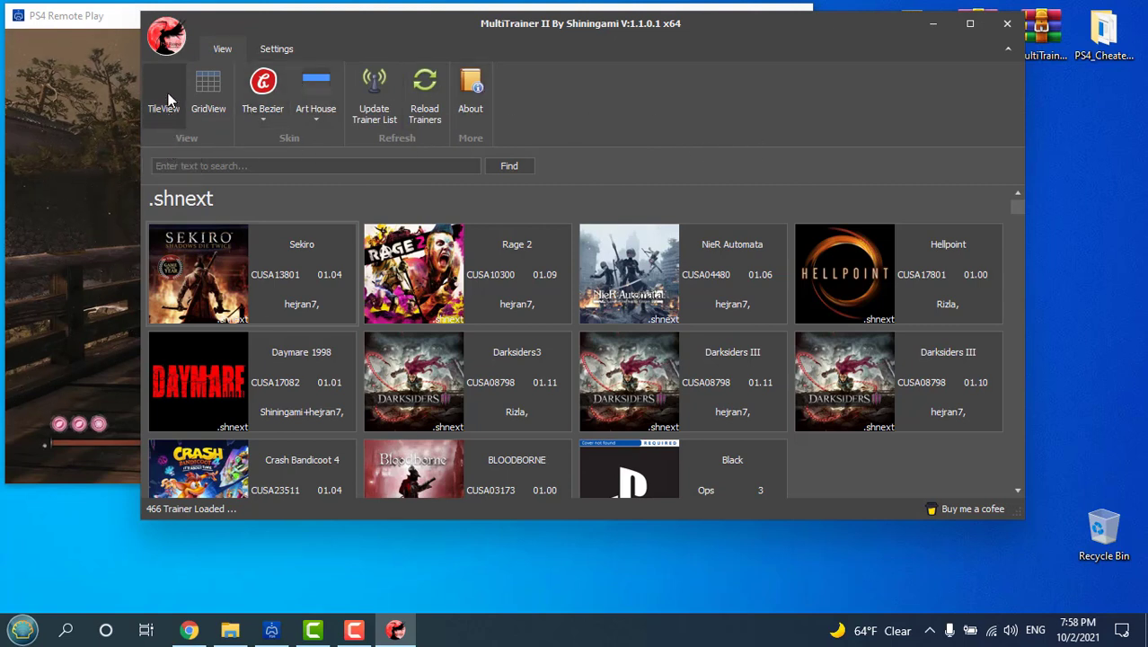
left_click(208, 86)
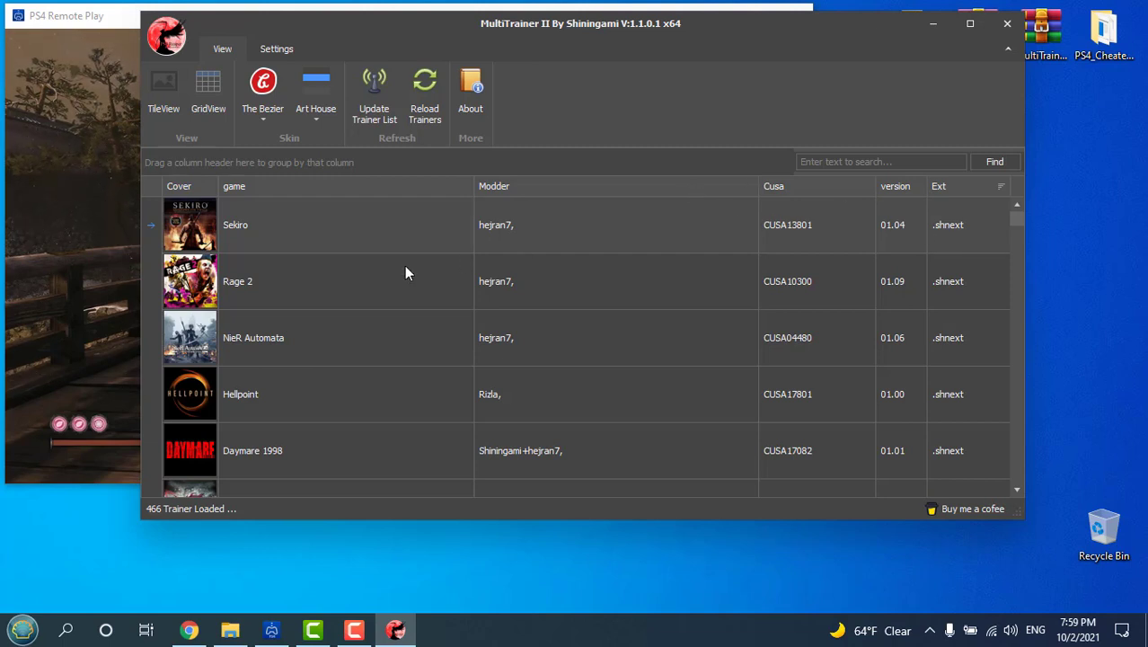
Dismiss the Art House skin gallery unchanged, then bring up the About credits window.
left_click(316, 125)
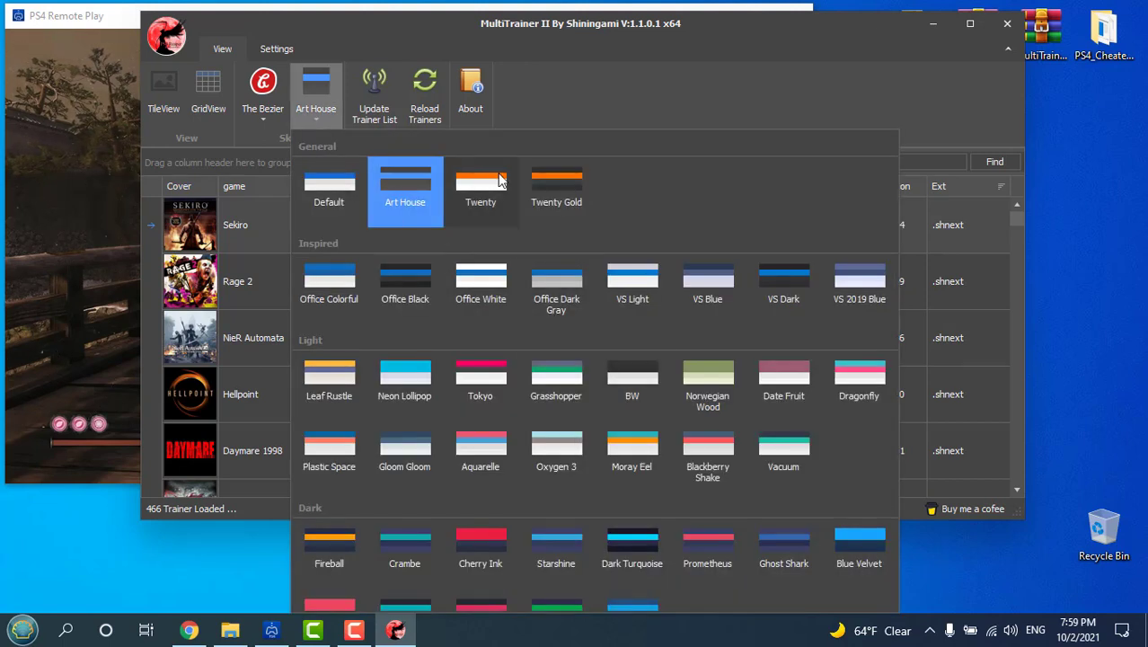
left_click(589, 68)
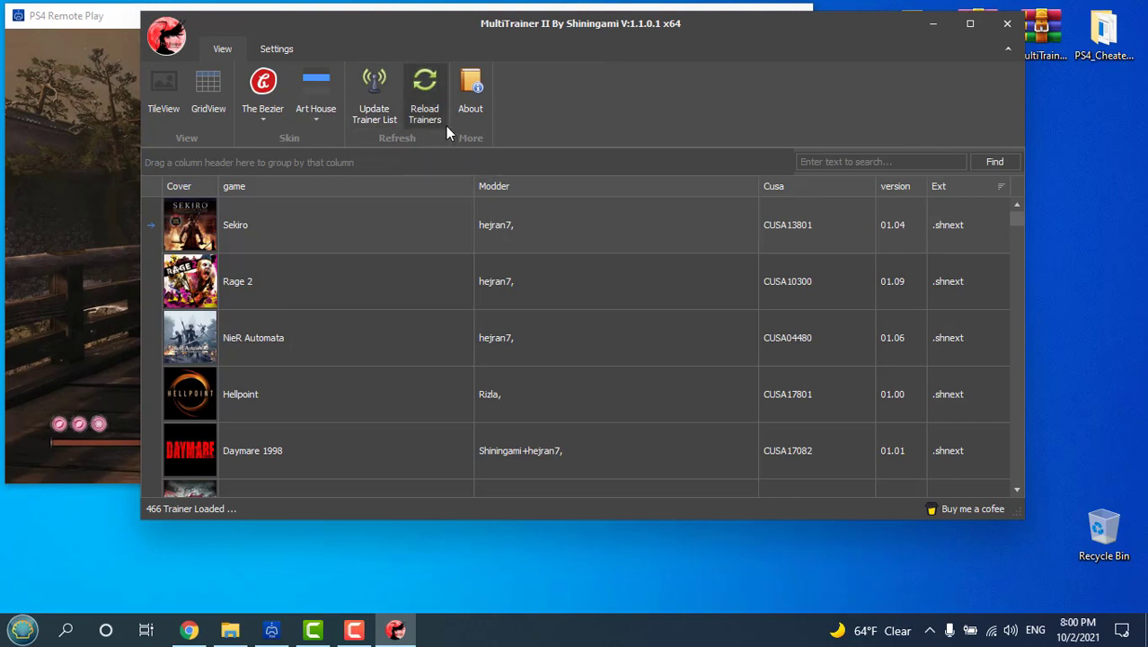
left_click(460, 88)
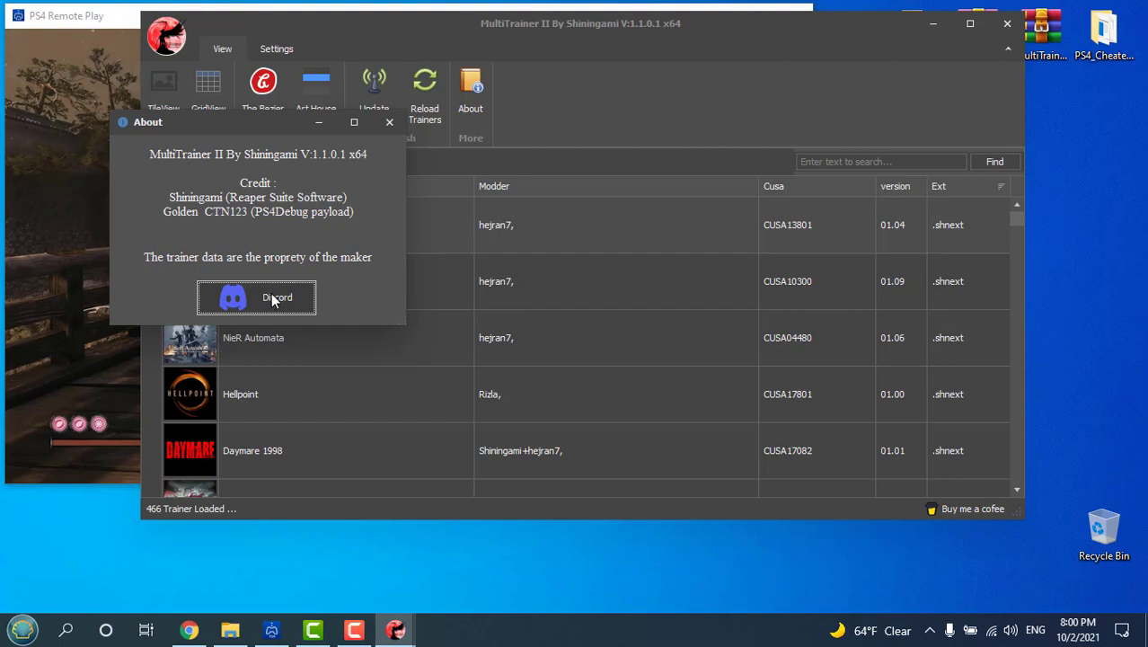
Follow the About dialog's Discord link to Team Reaper, then close Discord, its Chrome invite tab, and Chrome.
left_click(273, 299)
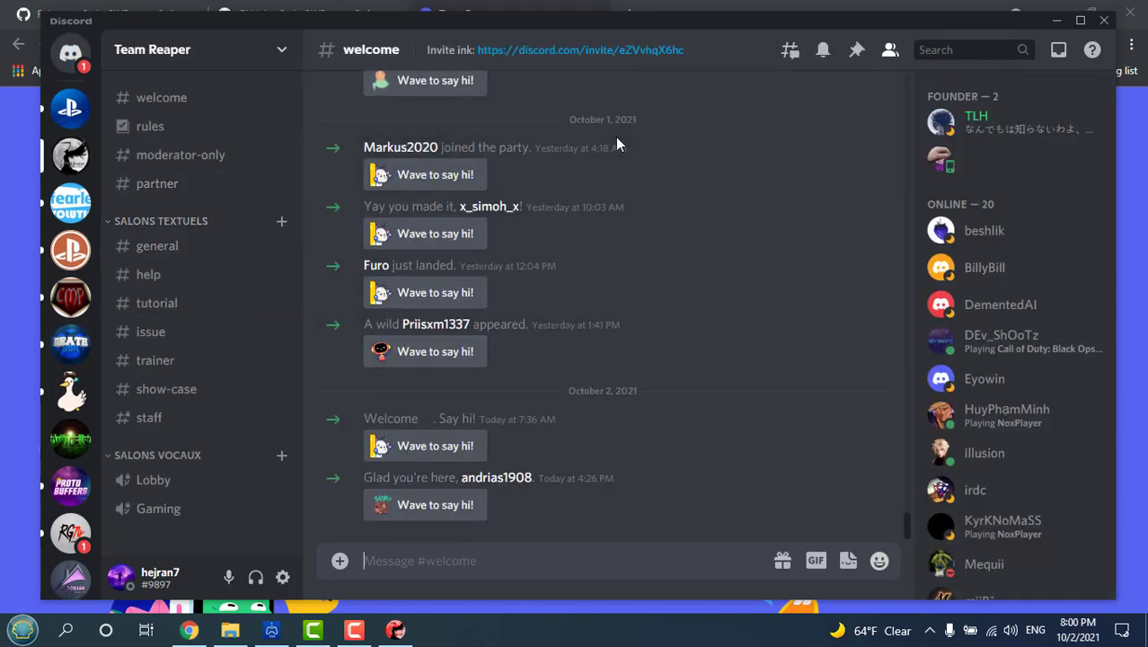
left_click(1104, 19)
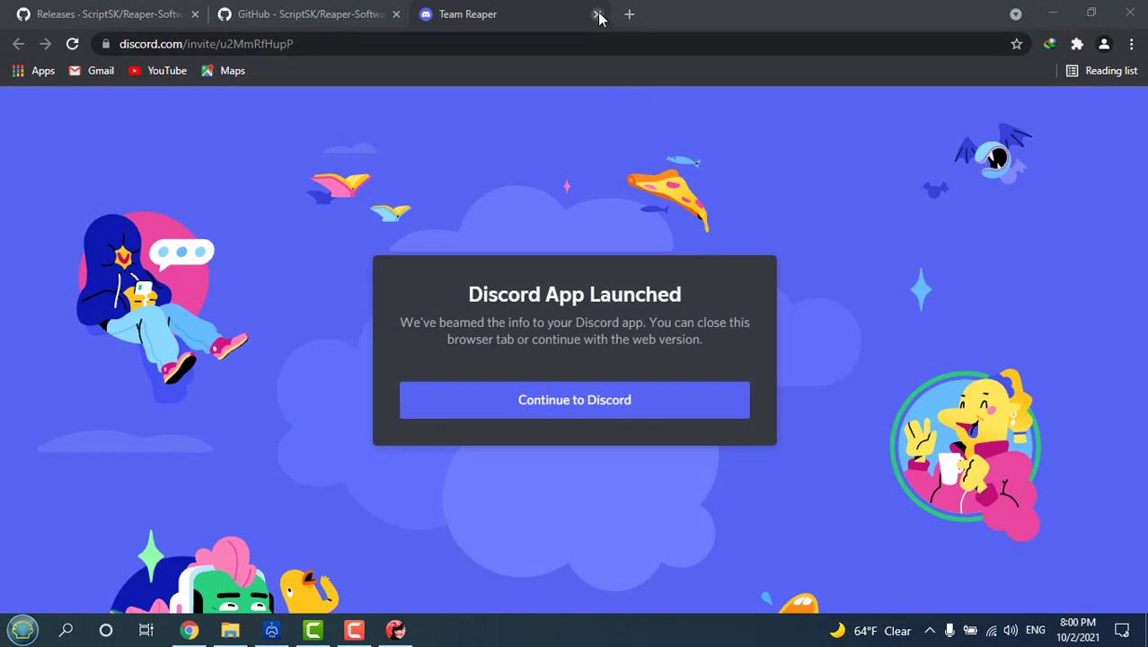
left_click(596, 14)
left_click(1058, 11)
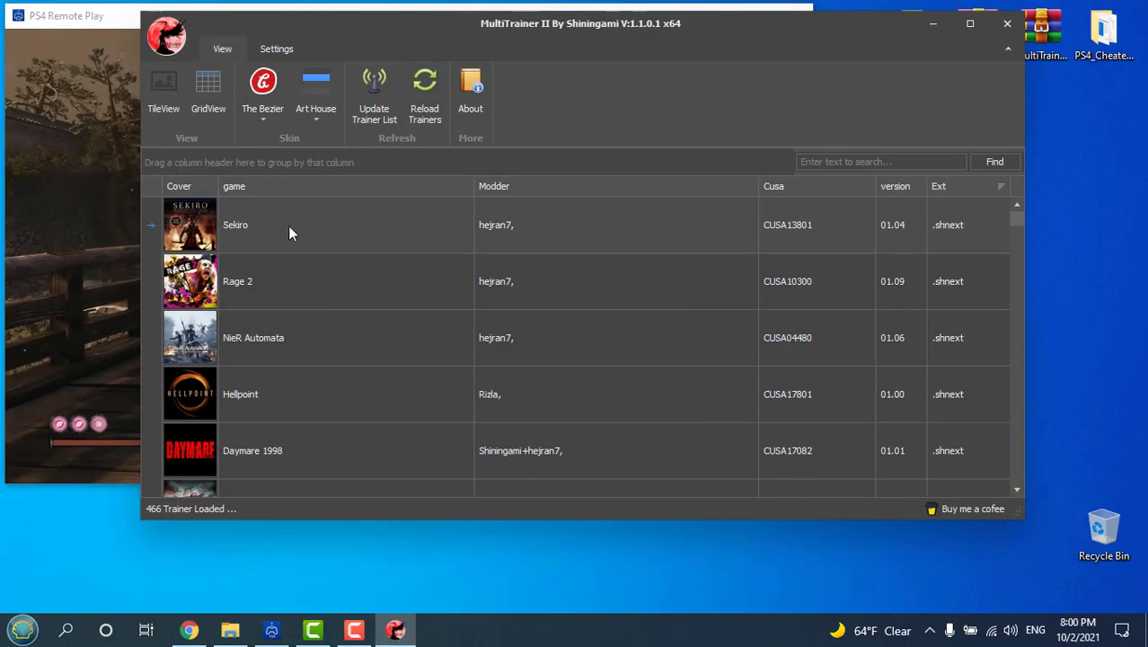
left_click(189, 230)
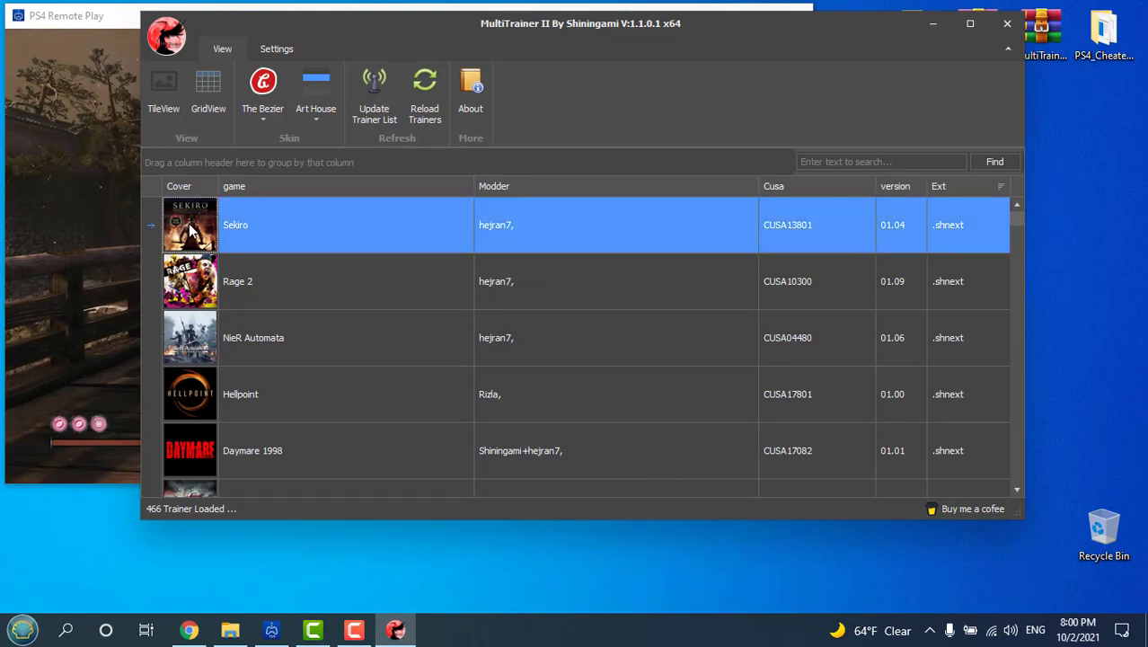
double_click(190, 230)
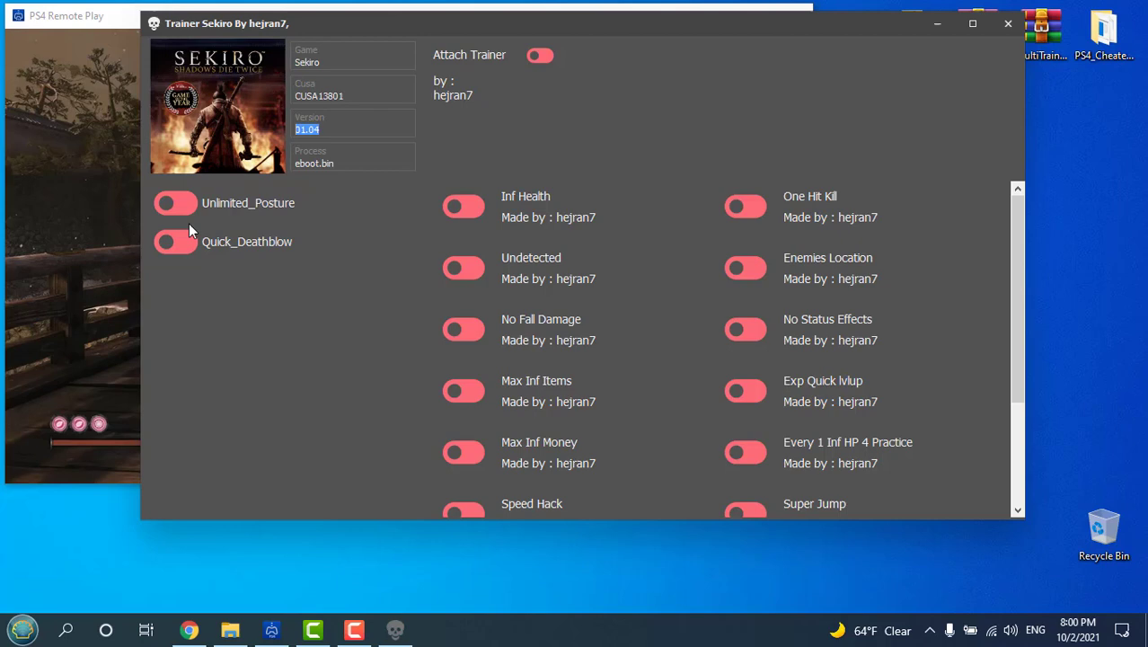
left_click(971, 23)
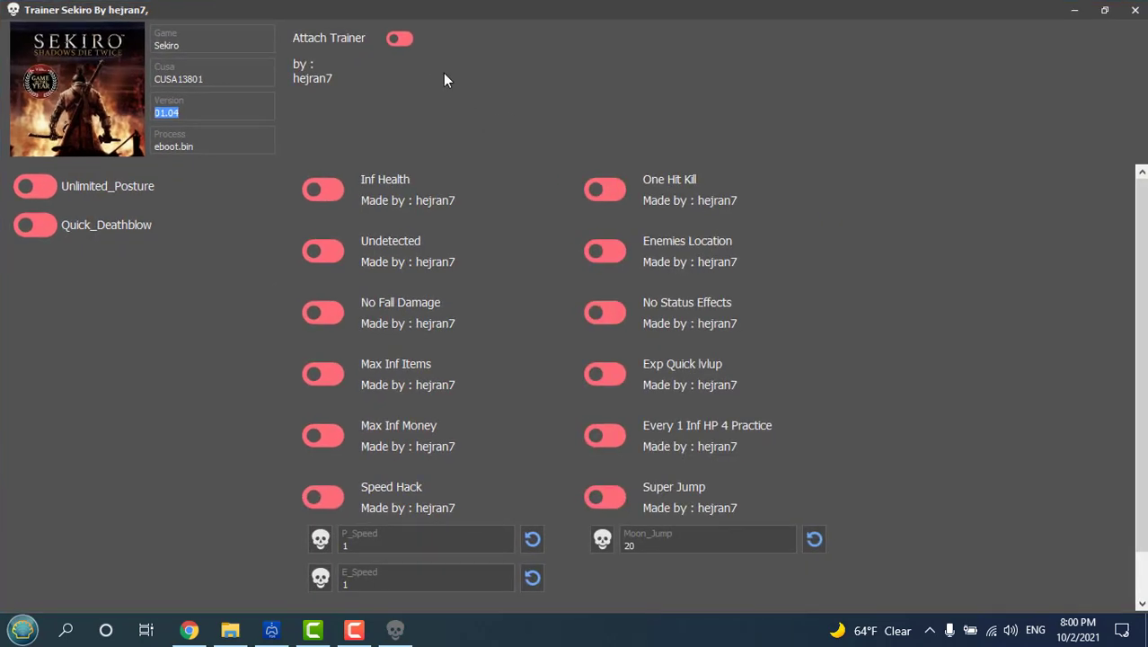
left_click(403, 37)
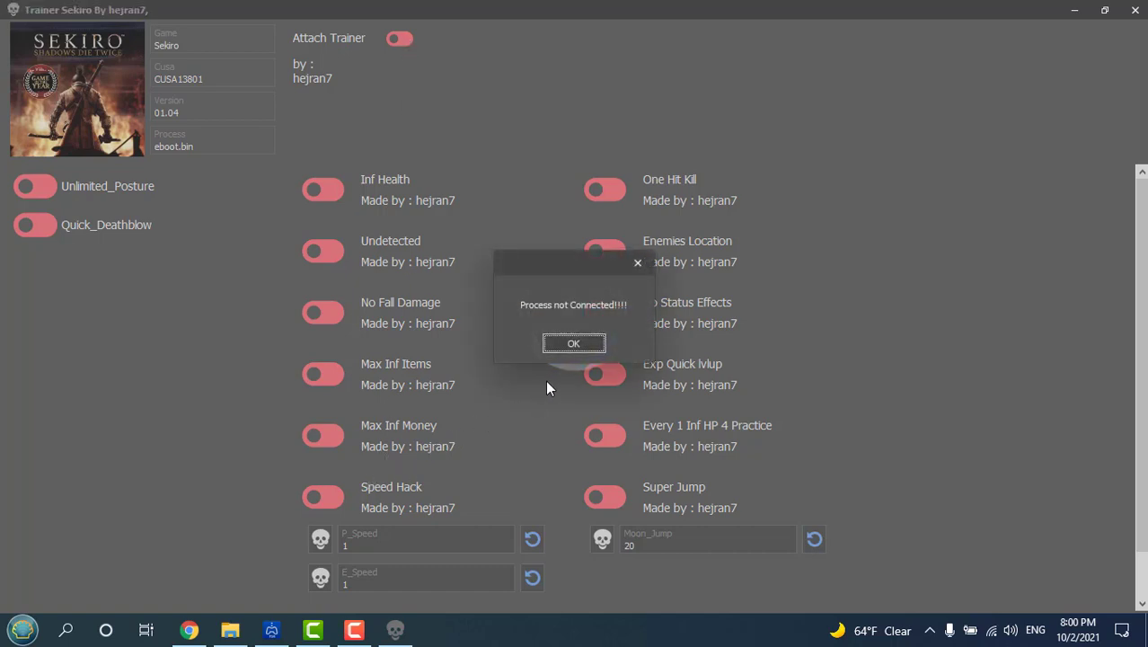
left_click(570, 345)
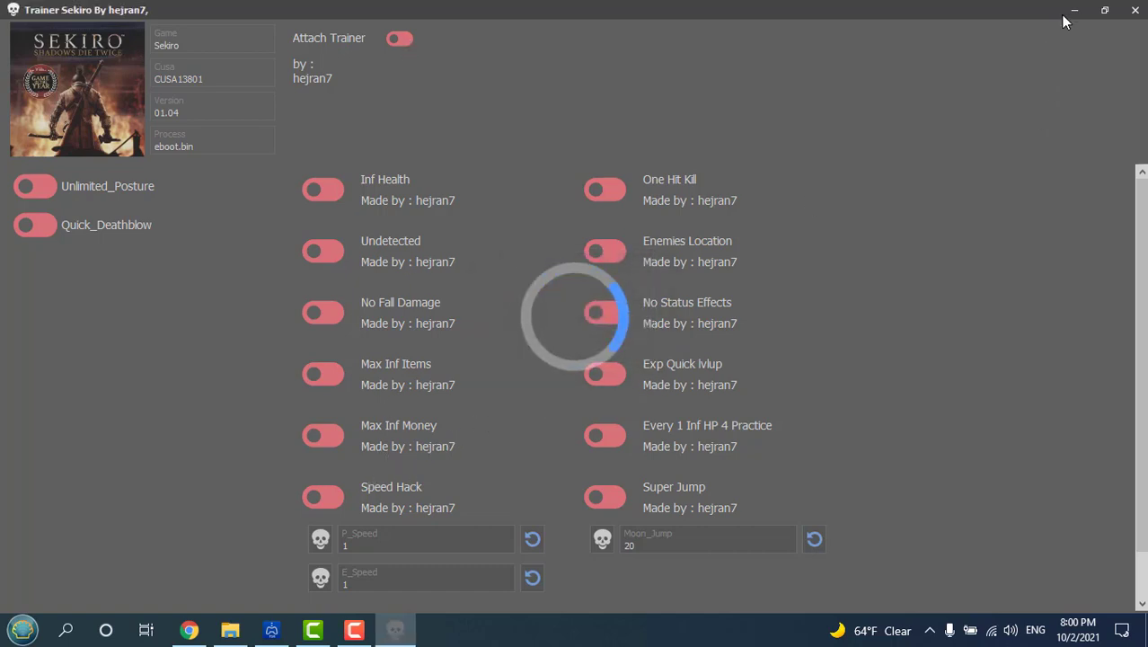
left_click(1135, 10)
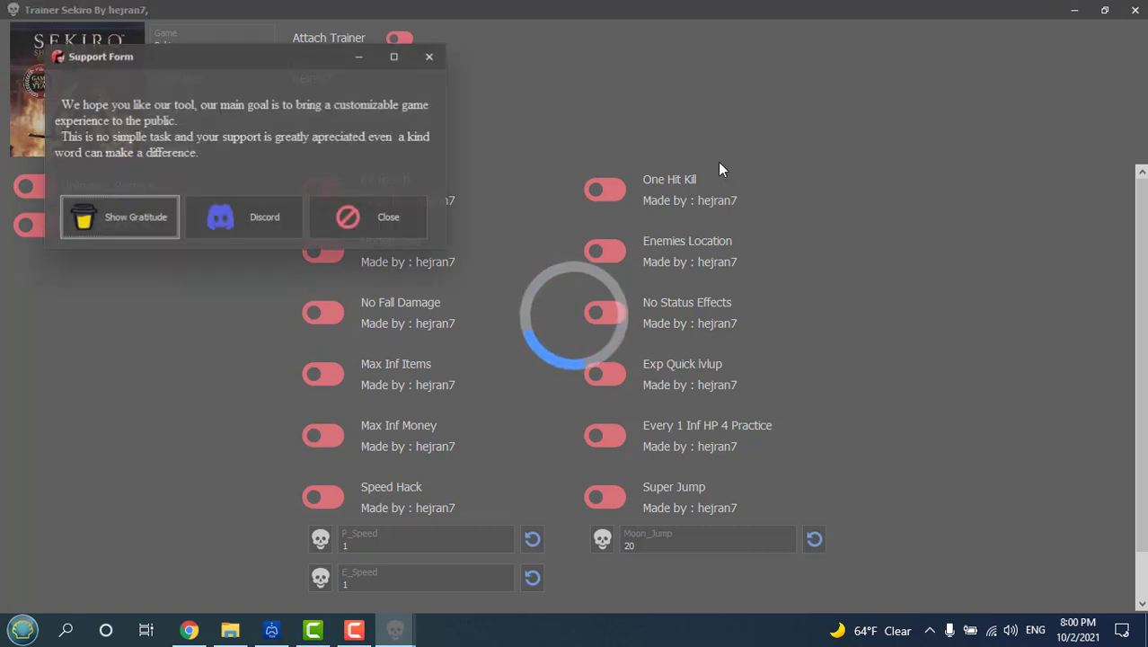
left_click(429, 56)
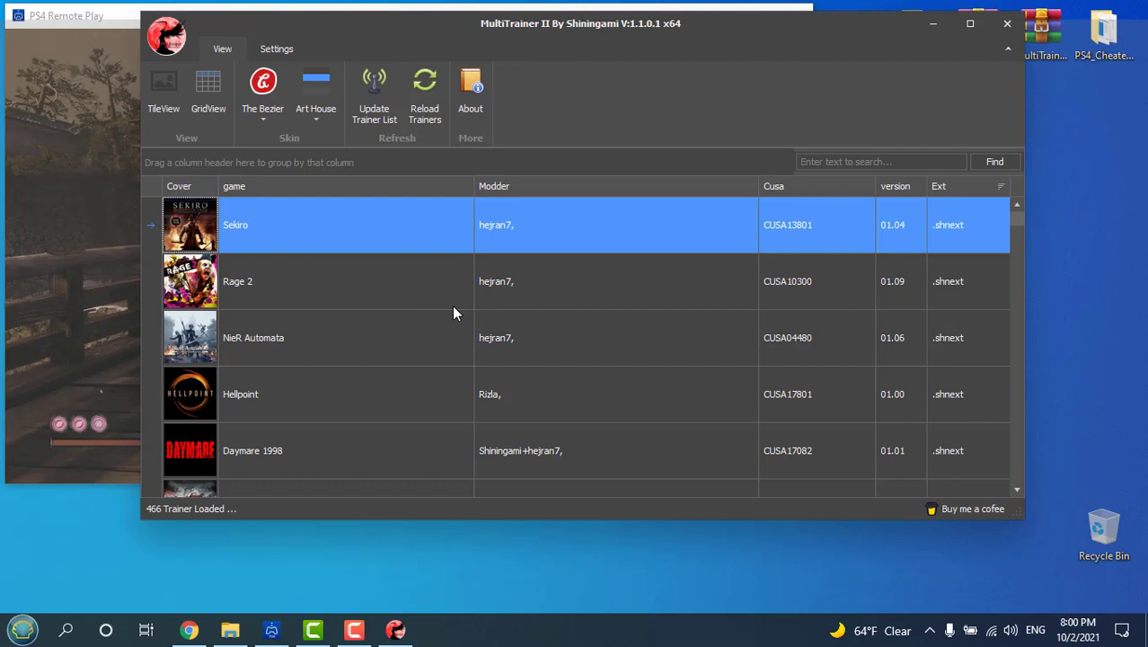
In PS4 Remote Play, reach the host menu via Settings' User's Guide and launch Bin Loader.
left_click(86, 18)
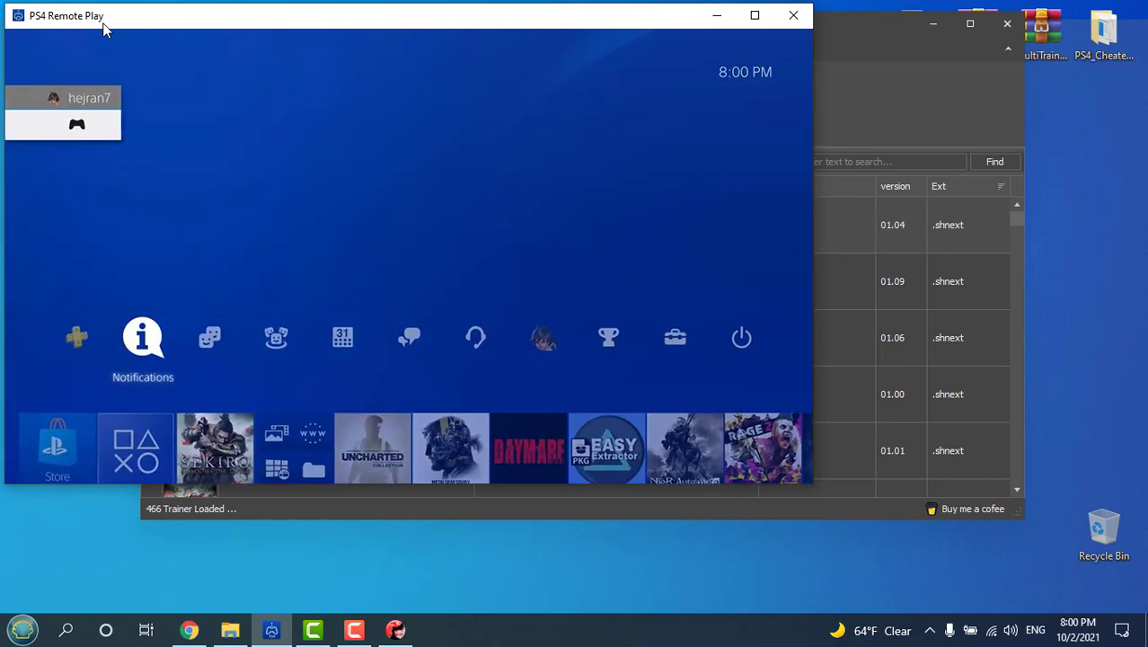
key("Right")
key("Right")
key("Right")
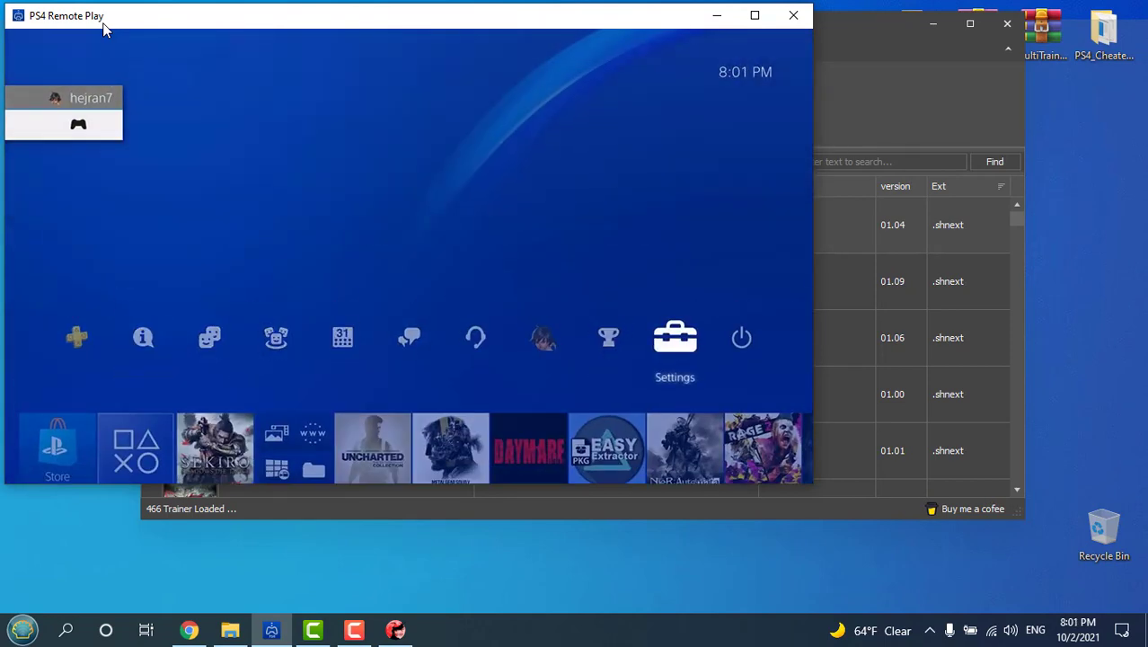
key("Return")
key("Up")
key("Up")
key("Up")
key("Return")
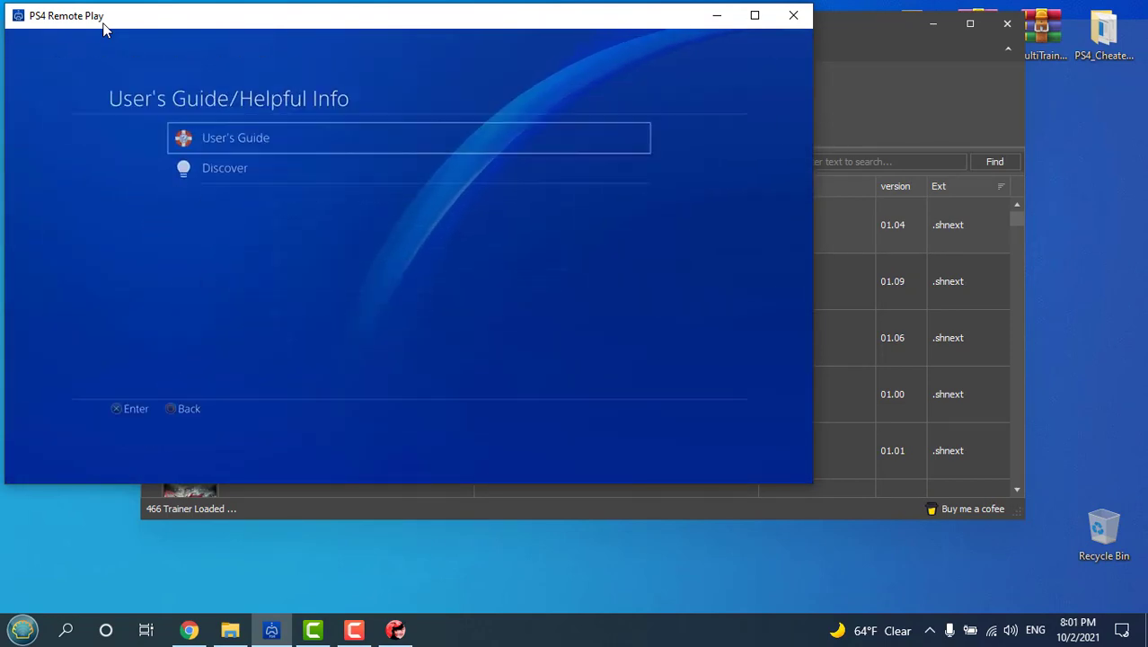
key("Return")
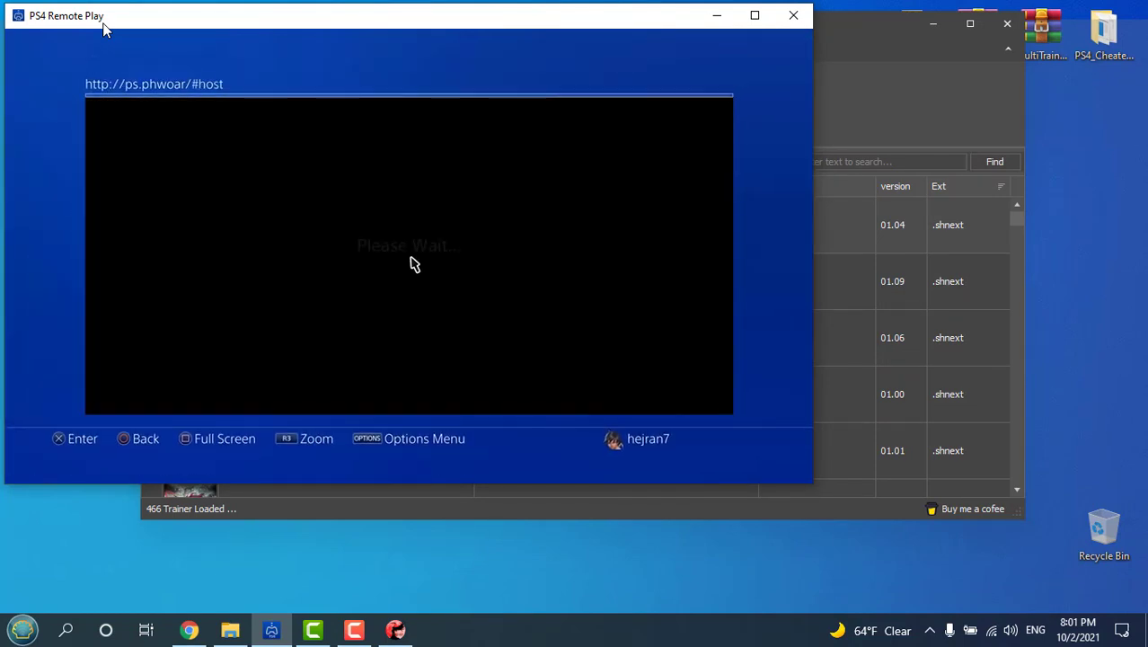
key("Right")
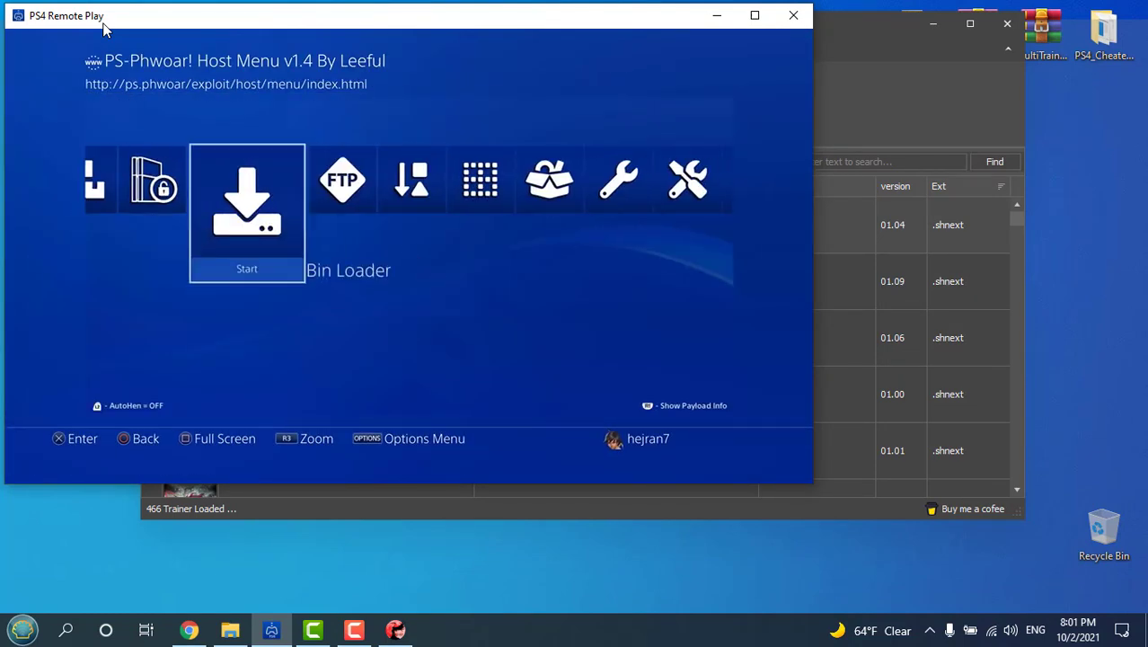
key("Return")
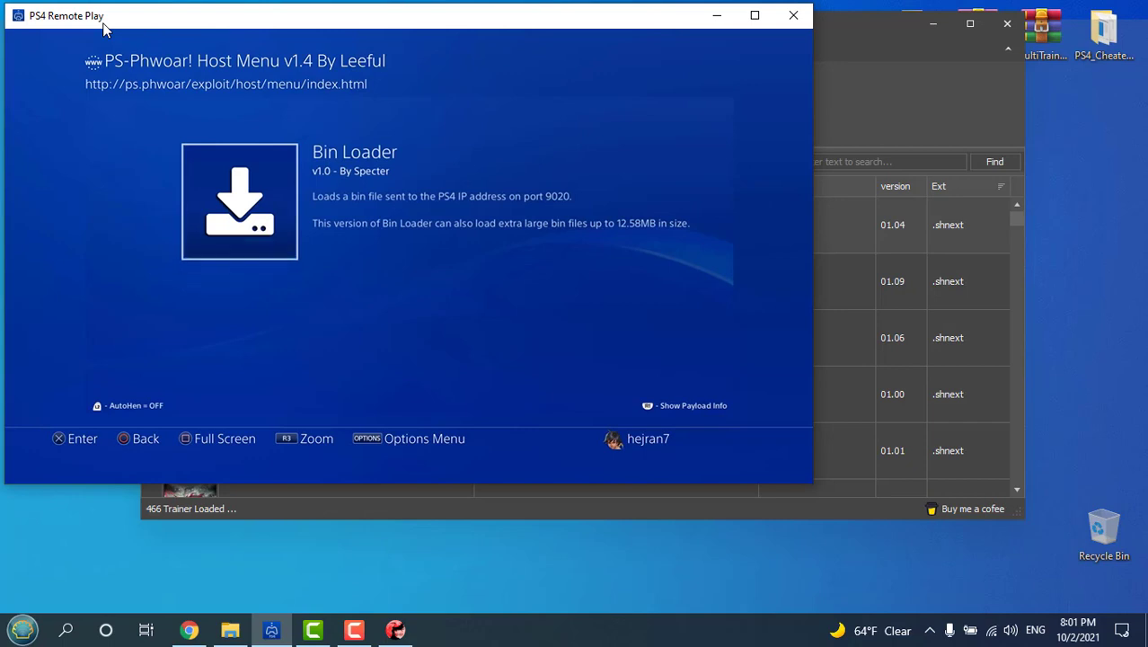
Show MultiTrainer II's network settings for payload injection and select the desktop PS4_Cheater folder.
left_click(868, 32)
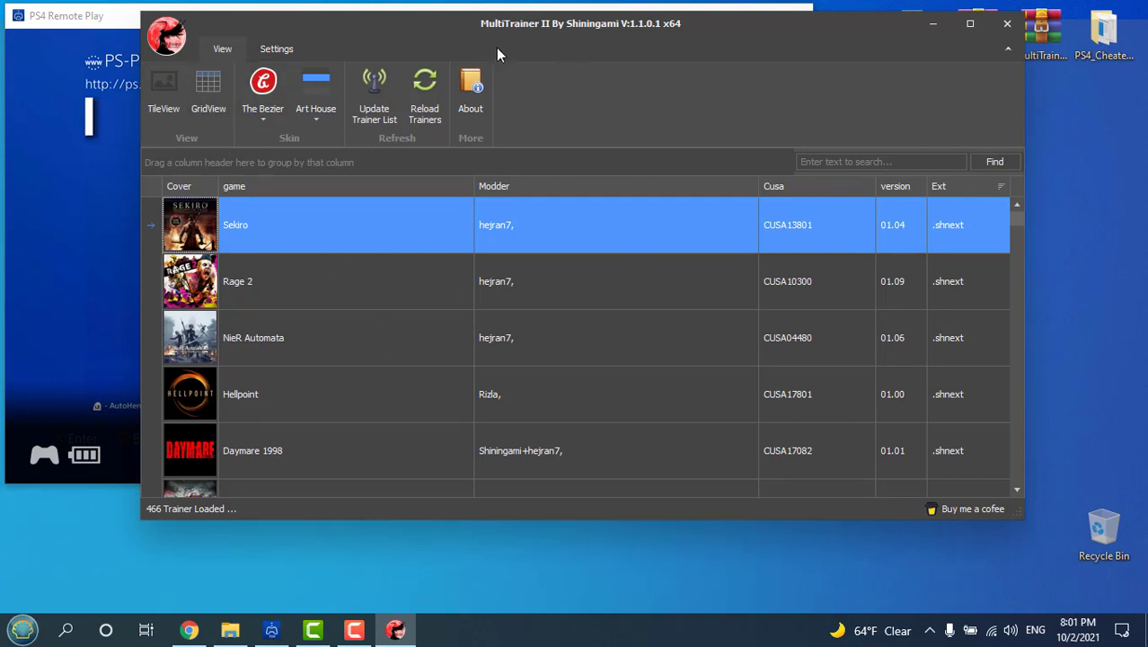
left_click(276, 51)
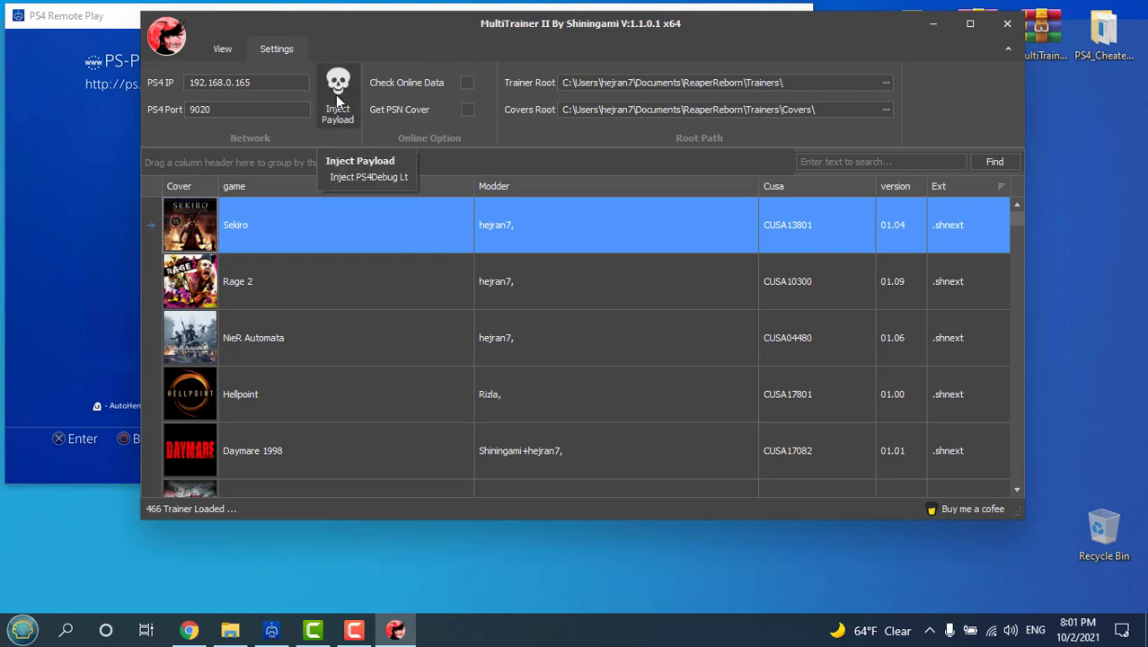
left_click(1104, 52)
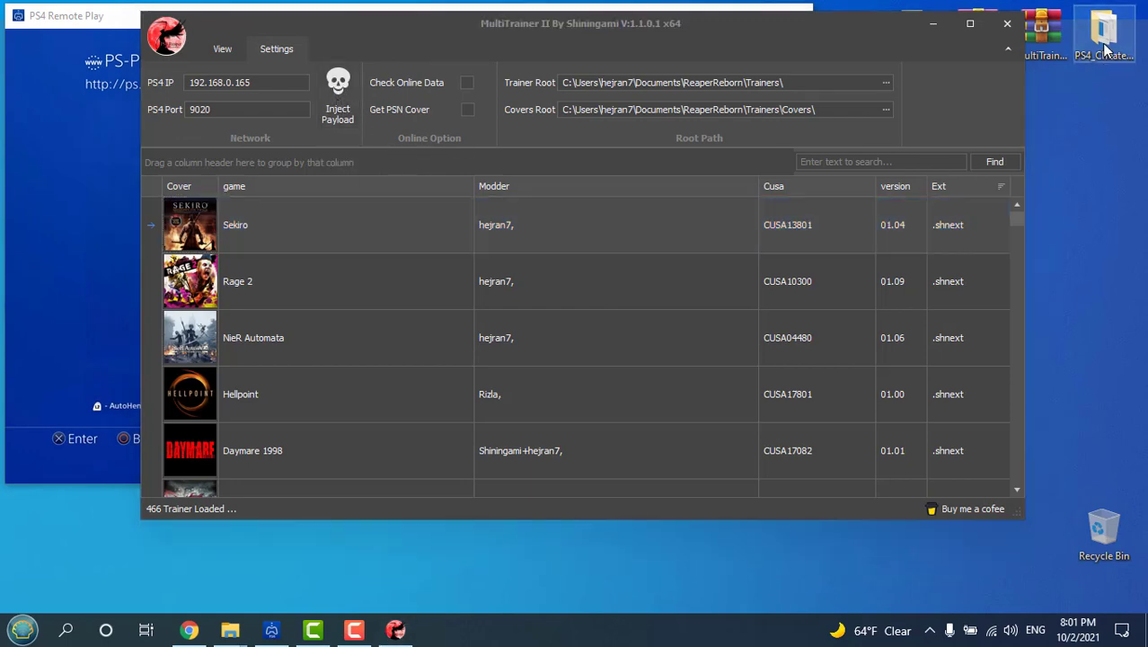
Launch PS4_Cheater.exe from the PS4_Cheater_v1.5.4.5_rev1_x64 folder, shifting the Explorer window lower first.
double_click(1104, 52)
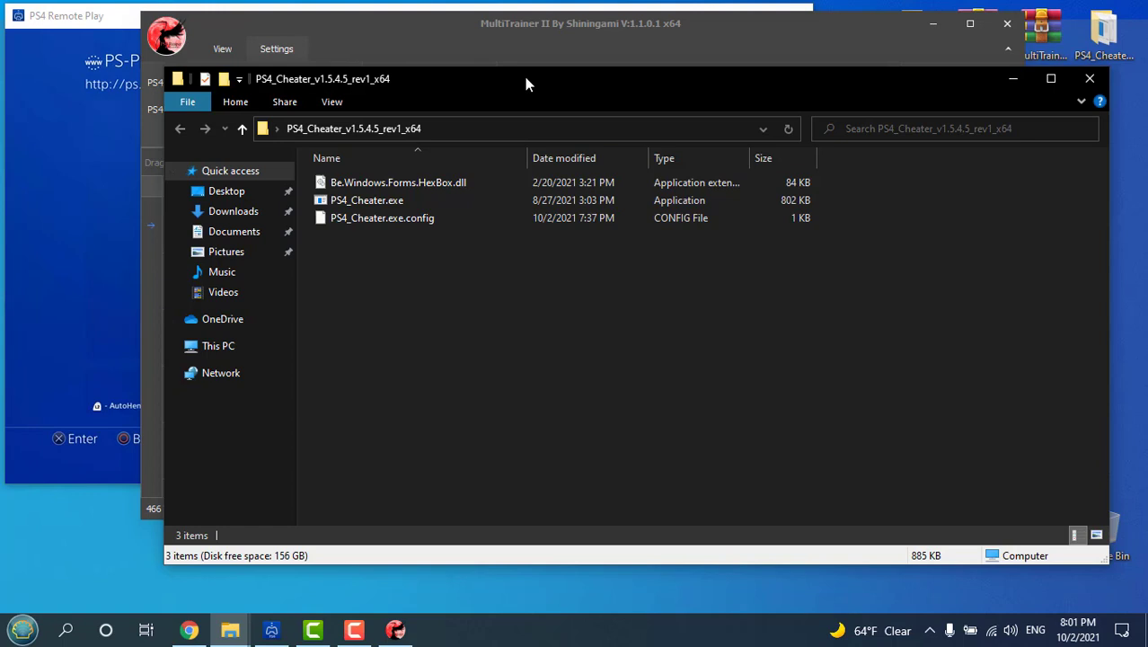
left_click_drag(886, 85, 900, 233)
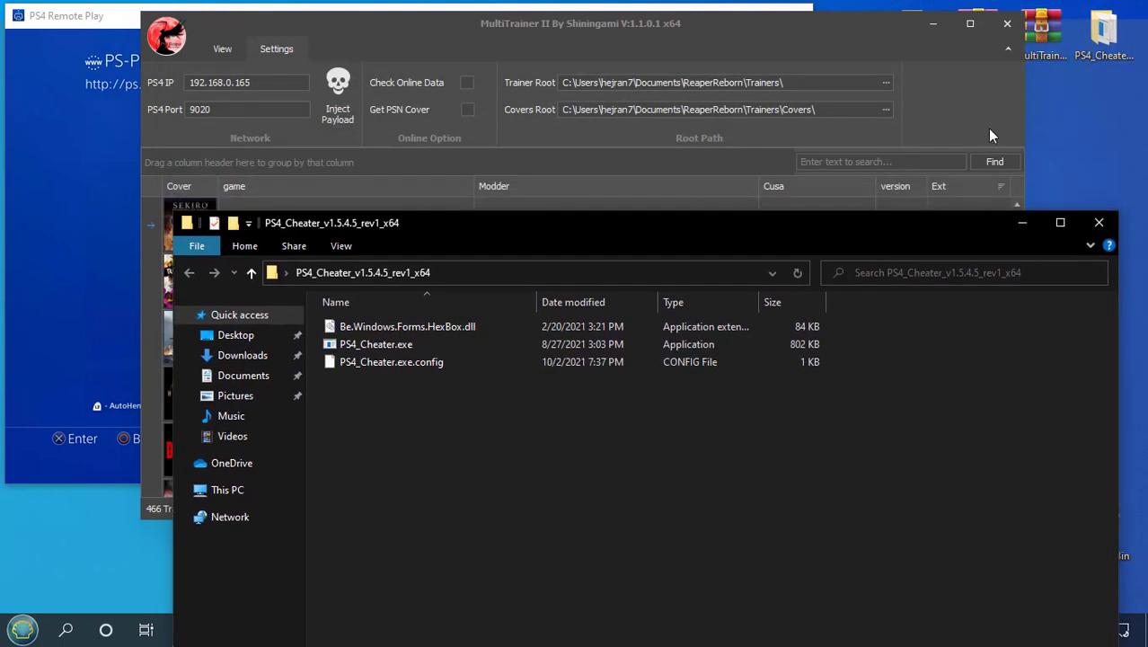
double_click(373, 344)
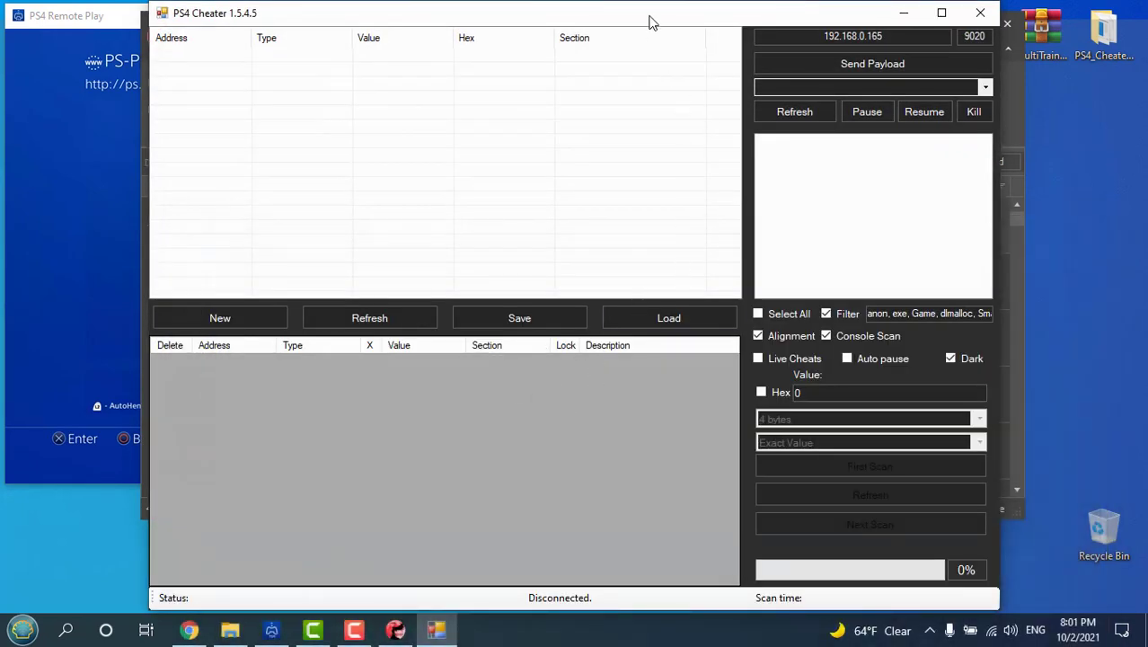
Reposition PS4 Cheater beside MultiTrainer II's network settings to compare, then close PS4 Cheater.
left_click_drag(650, 18, 703, 314)
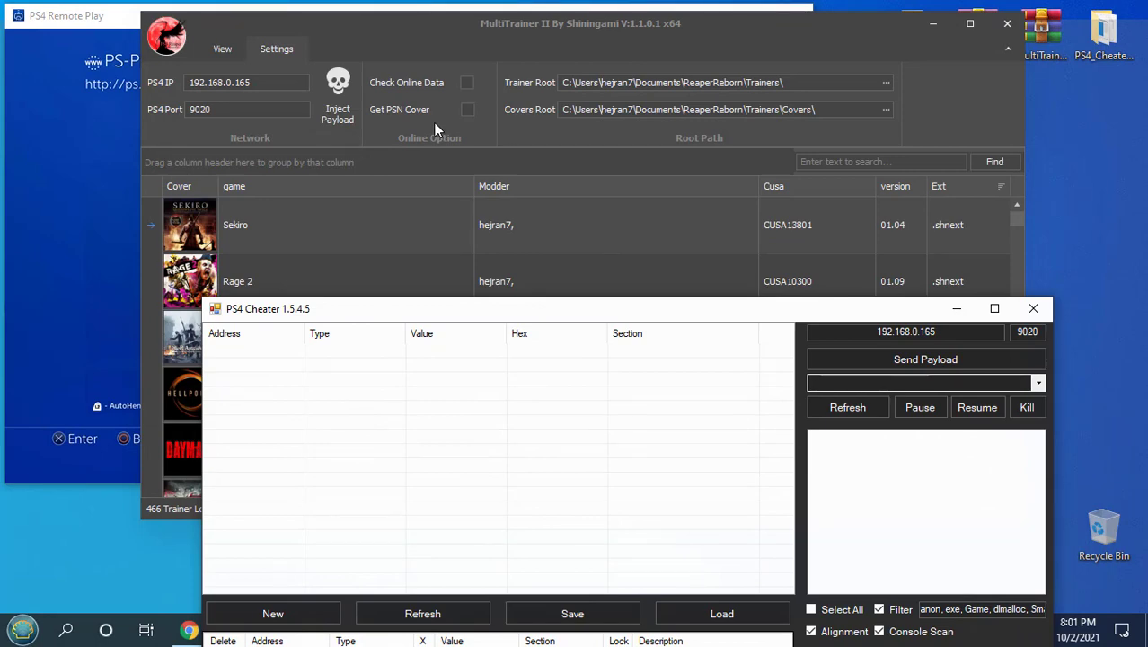
mouse_move(694, 310)
left_mouse_down()
mouse_move(681, 94)
mouse_move(669, 65)
left_mouse_up()
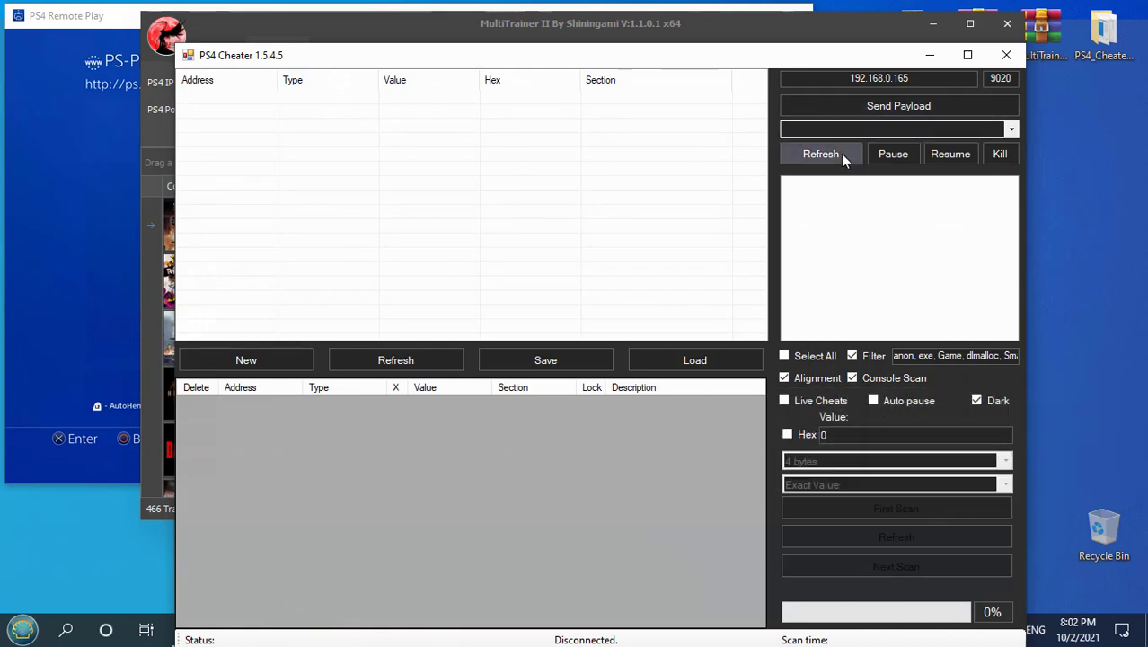
left_click_drag(287, 61, 296, 123)
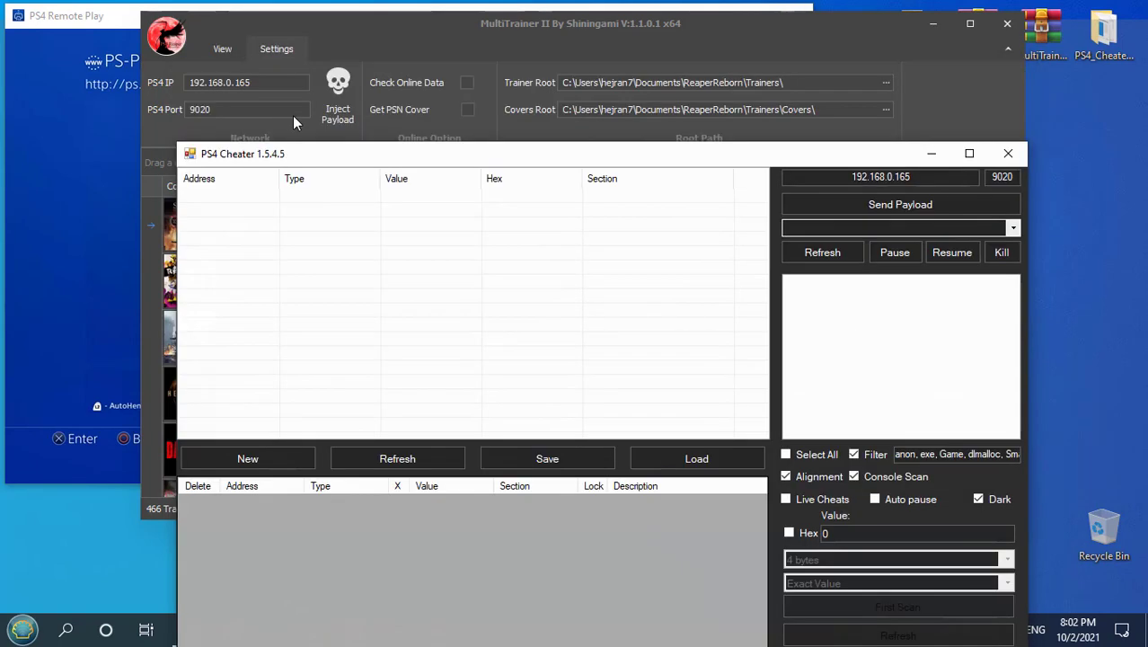
left_click(651, 31)
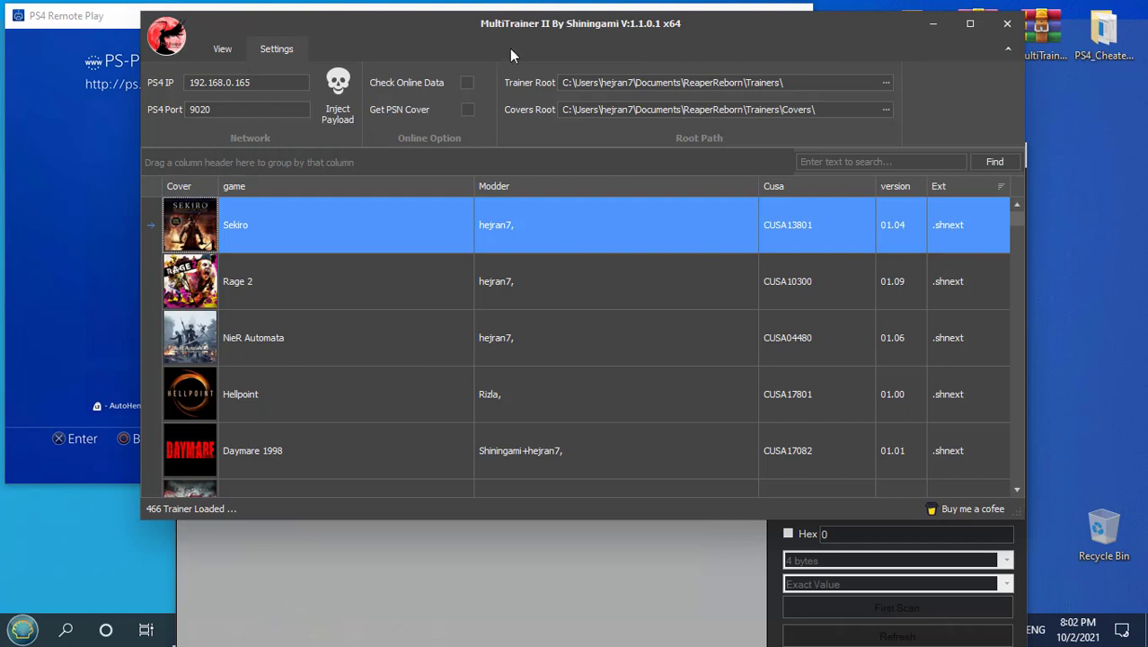
left_click(680, 560)
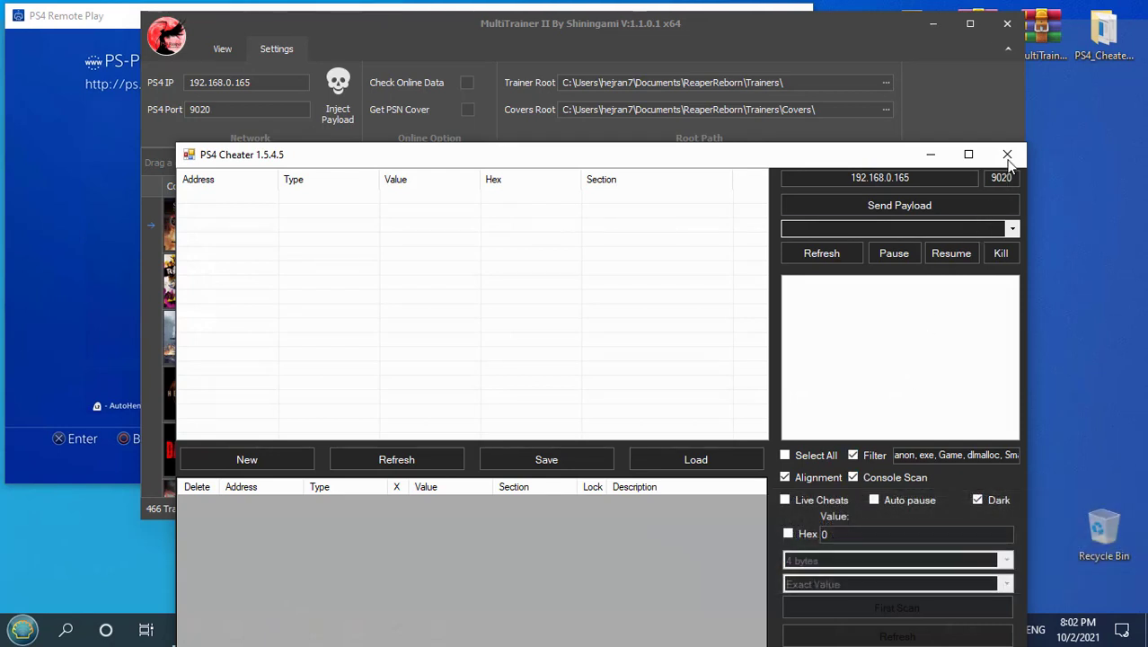
left_click(931, 155)
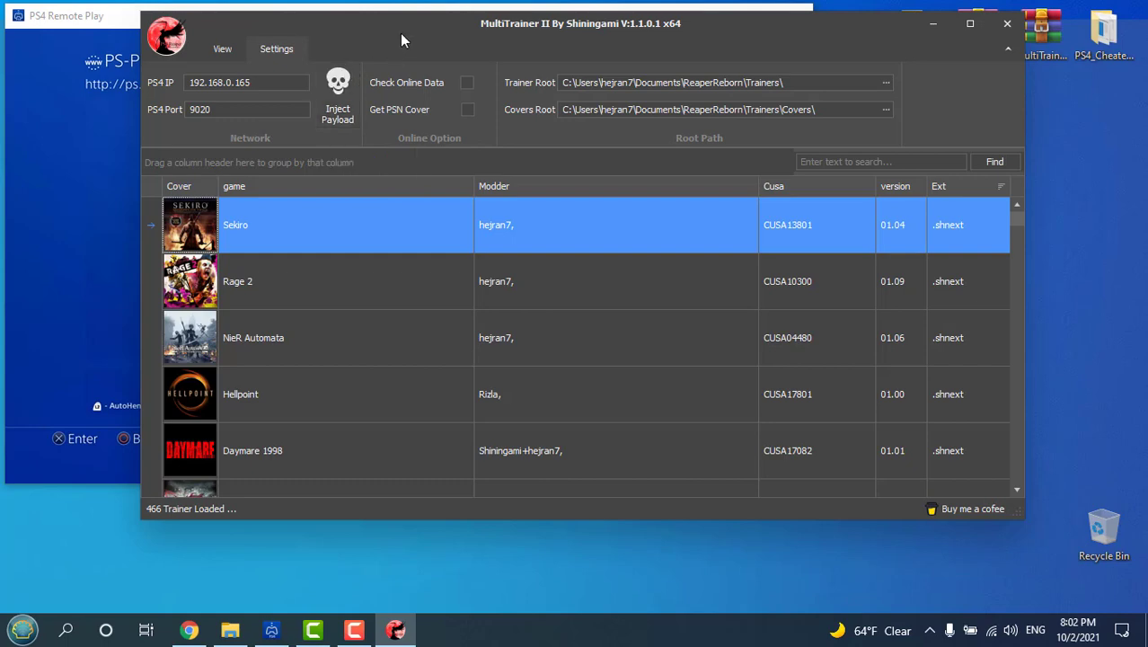
Confirm Sekiro is running in PS4 Remote Play, then load the Sekiro trainer in MultiTrainer II.
left_click_drag(401, 39, 688, 254)
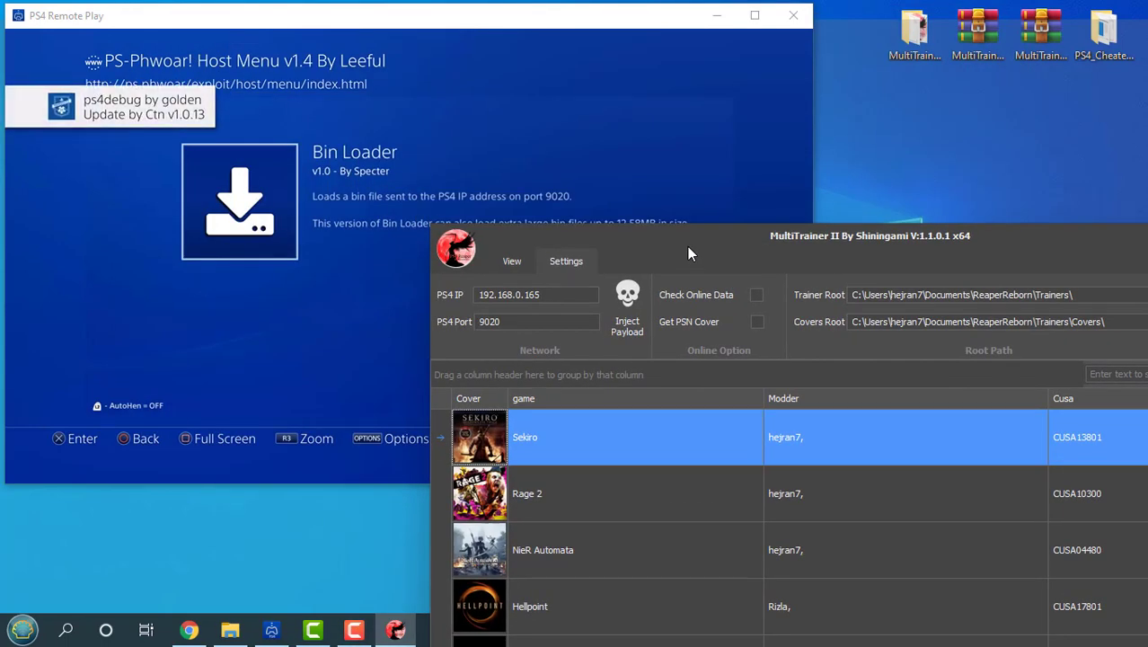
mouse_move(653, 228)
left_mouse_down()
mouse_move(459, 117)
mouse_move(352, 30)
left_mouse_up()
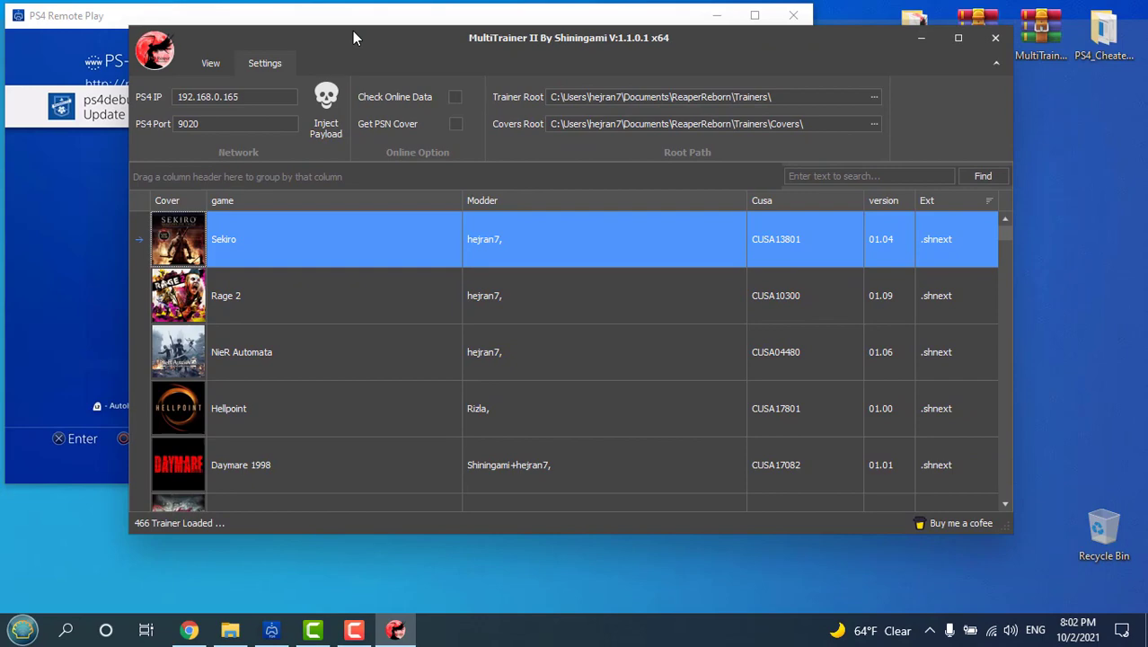
left_click(85, 19)
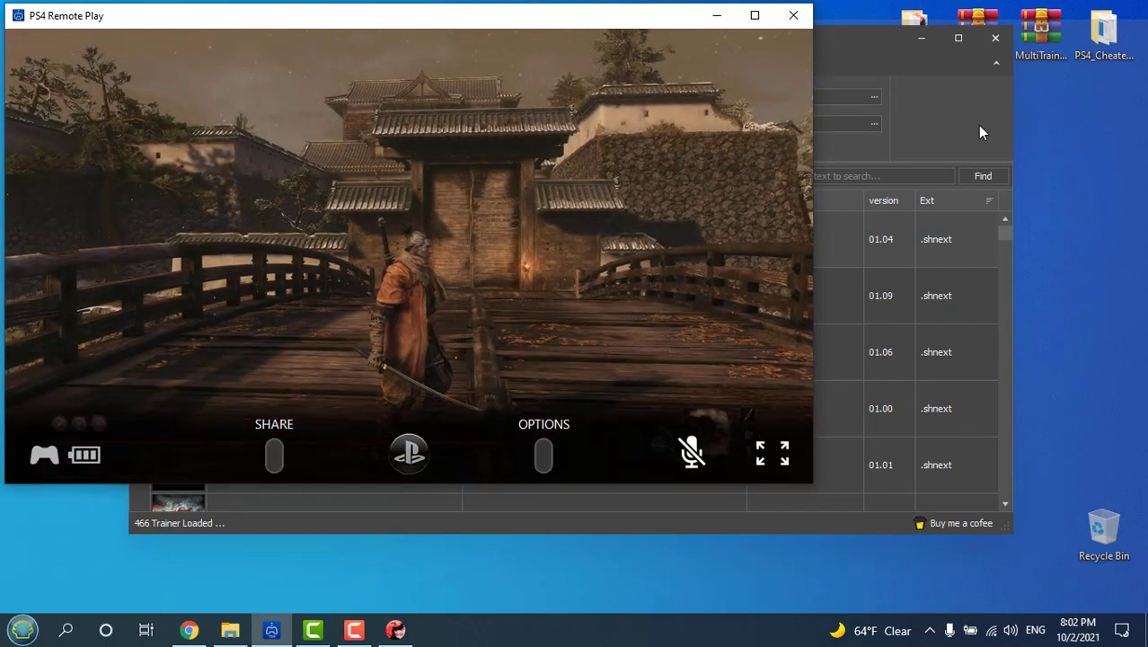
left_click(980, 127)
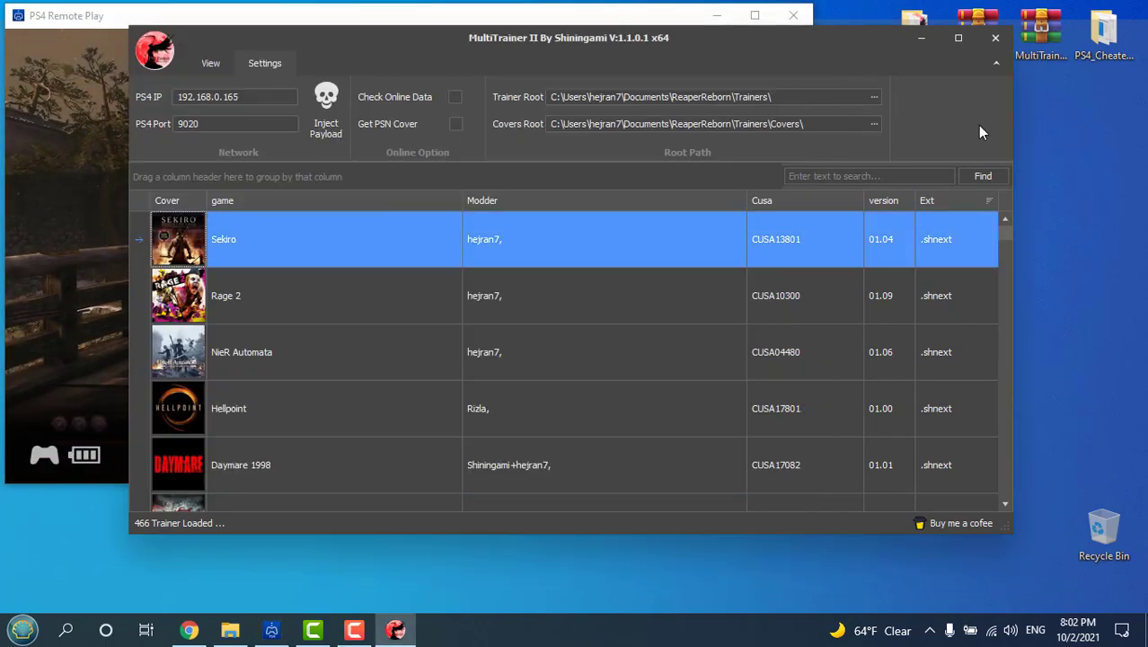
double_click(183, 235)
Attach the Sekiro trainer and scroll to Speed Hack to inspect the E_Speed and P_Speed values.
left_click(533, 66)
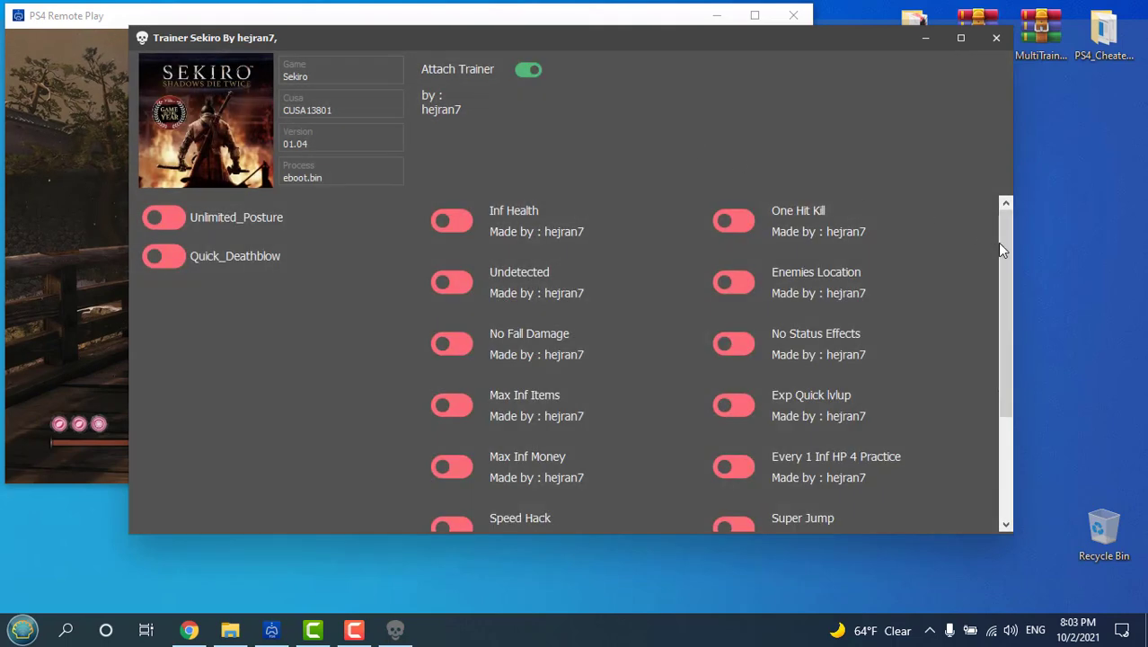
mouse_move(1000, 243)
left_mouse_down()
mouse_move(998, 348)
mouse_move(987, 290)
mouse_move(991, 340)
left_mouse_up()
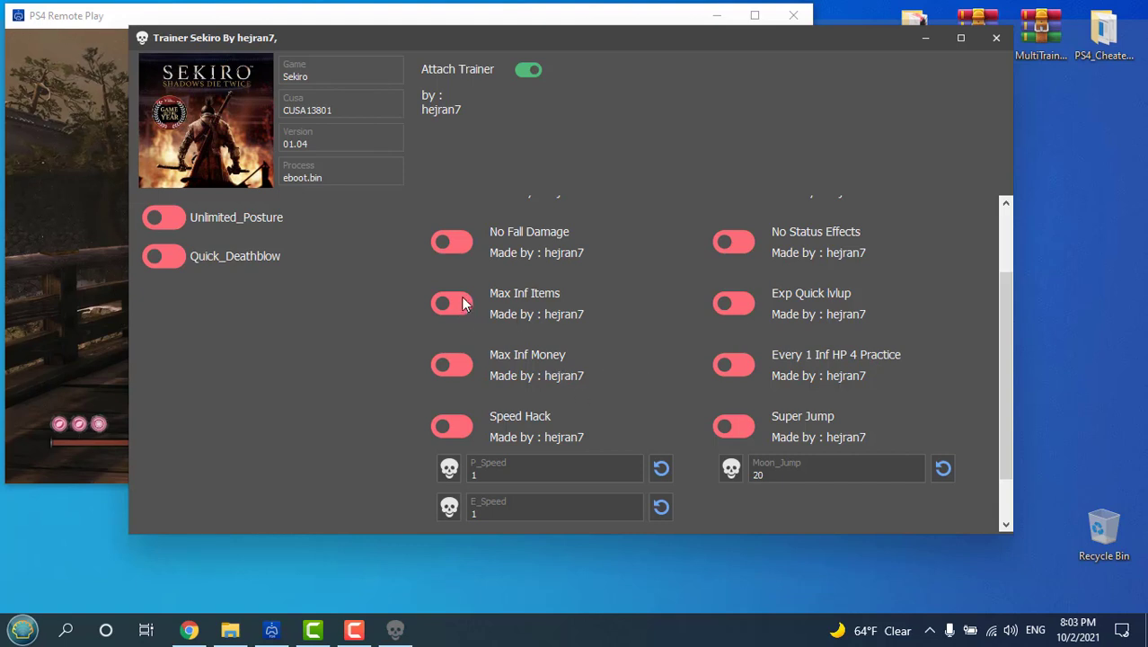
left_click_drag(1006, 308, 1013, 359)
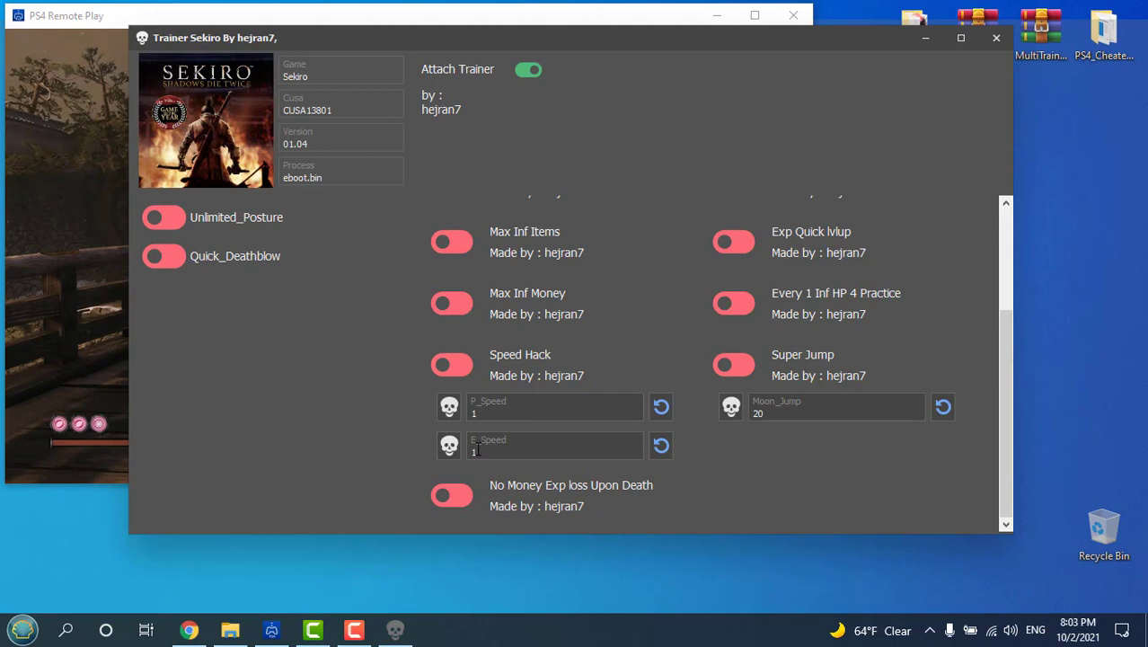
double_click(478, 451)
double_click(474, 413)
Switch on Super Jump in the Sekiro trainer.
left_click(483, 410)
left_click(744, 367)
left_click_drag(660, 37, 819, 67)
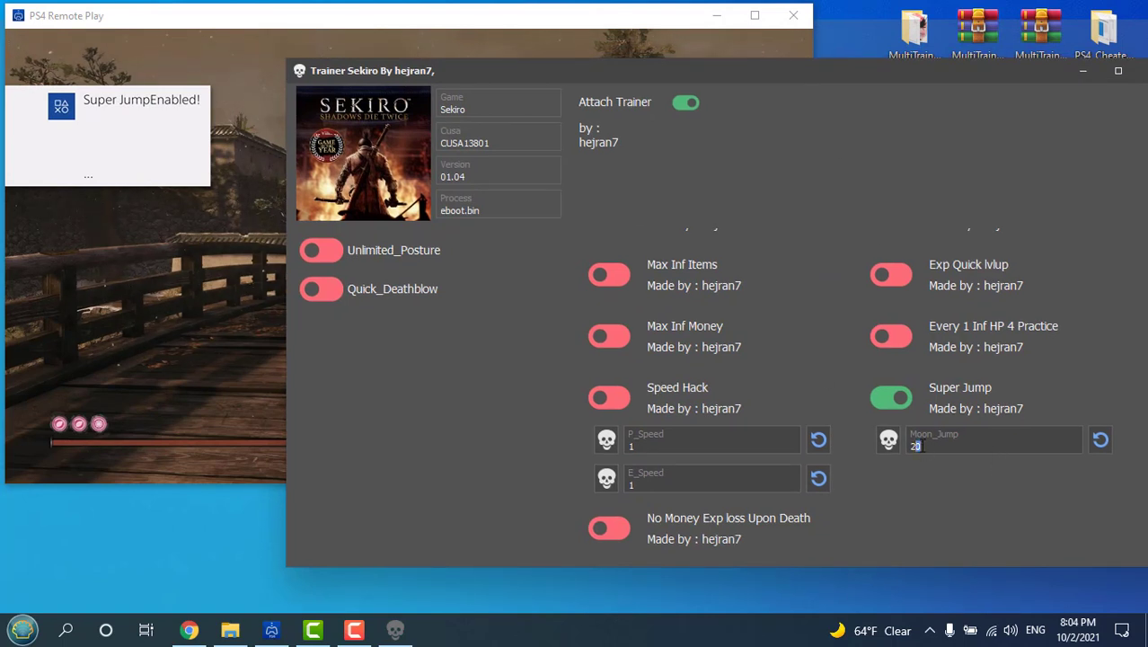
Change Moon_Jump from 20 to 50, apply it, and return to the game in Remote Play.
double_click(917, 446)
type("10")
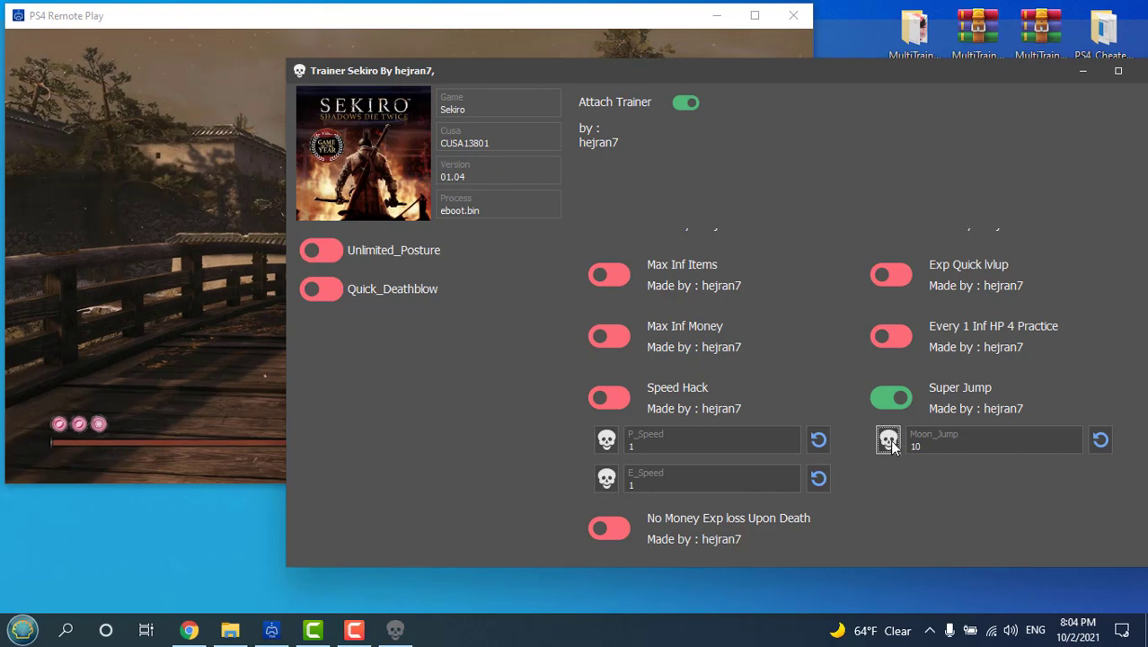
left_click(264, 32)
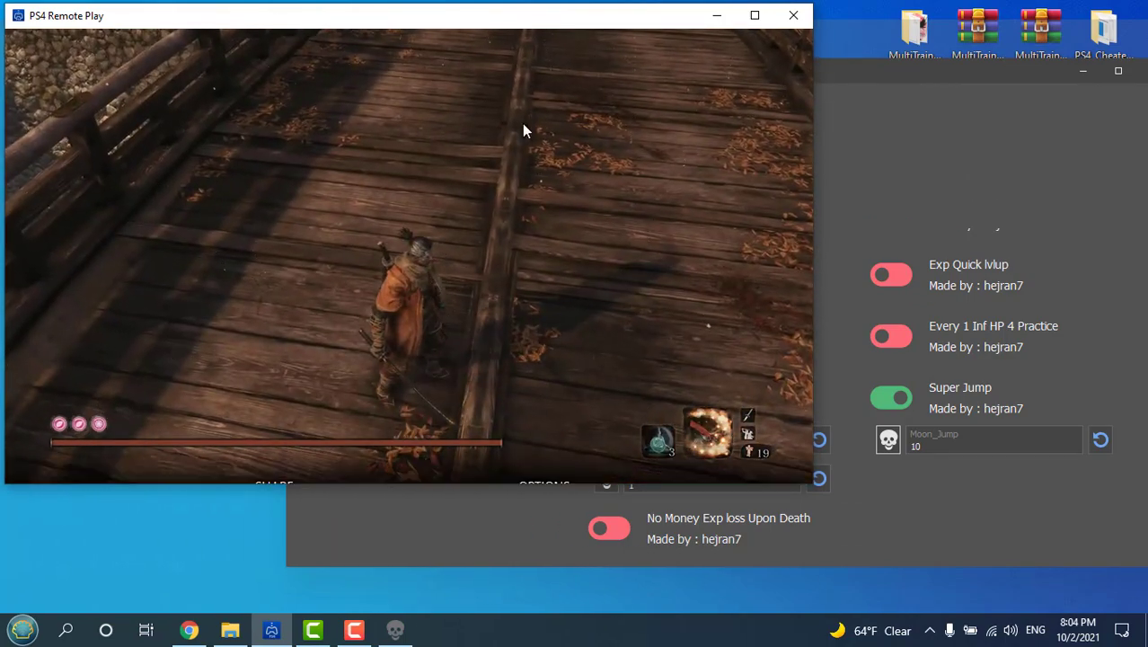
double_click(924, 449)
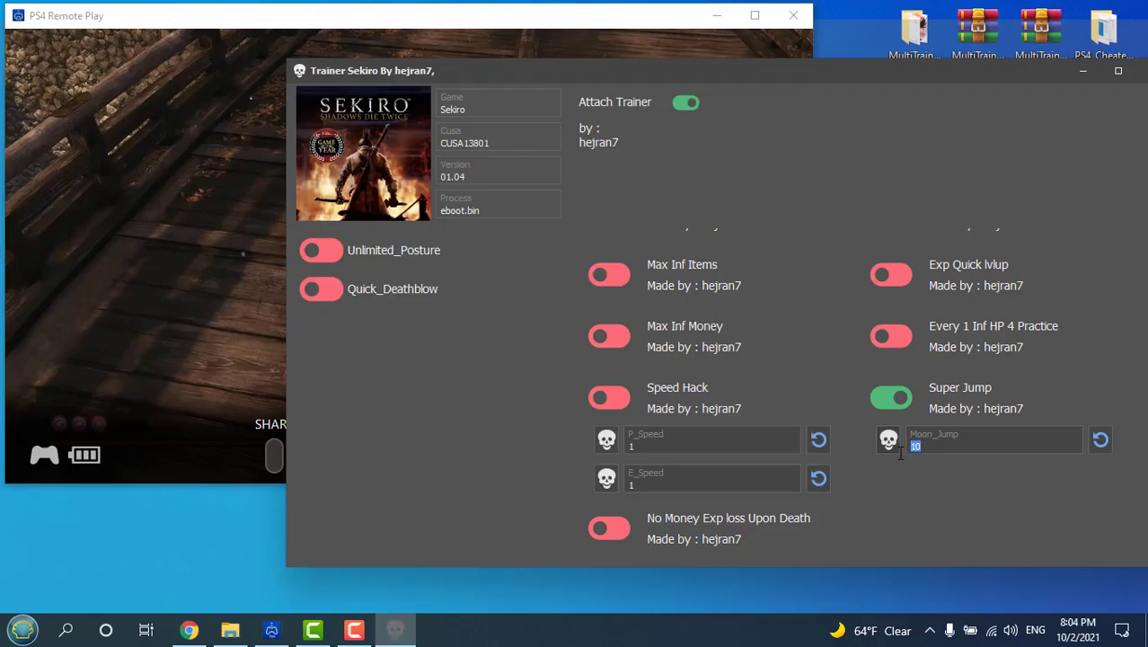
type("50")
left_click(890, 443)
left_click(429, 38)
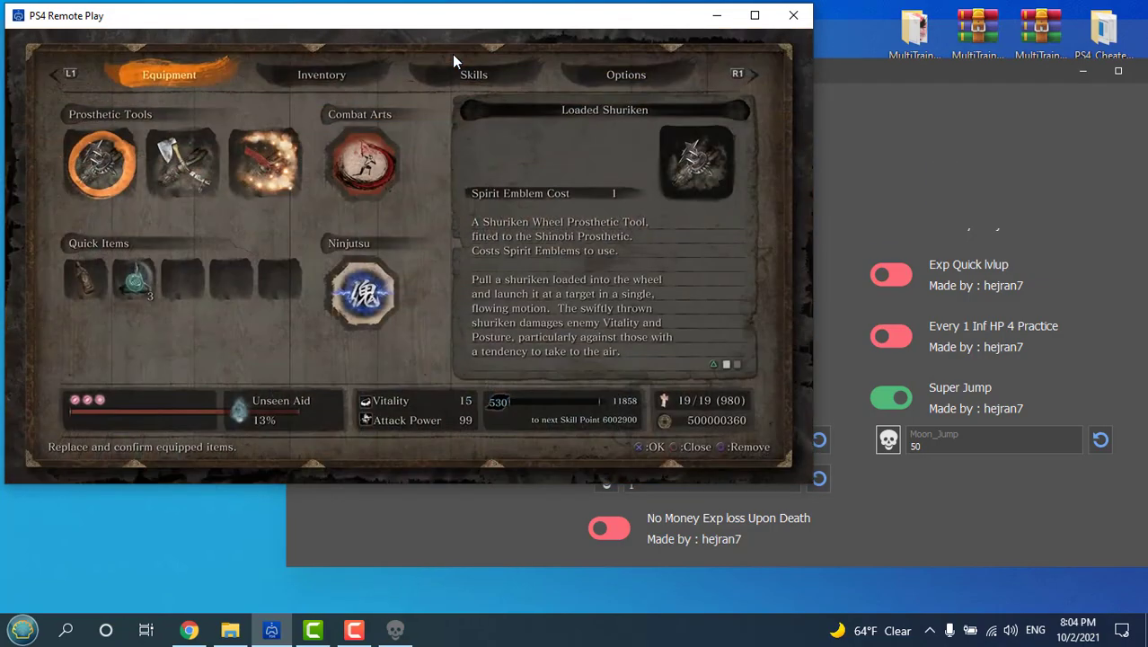
left_click(894, 88)
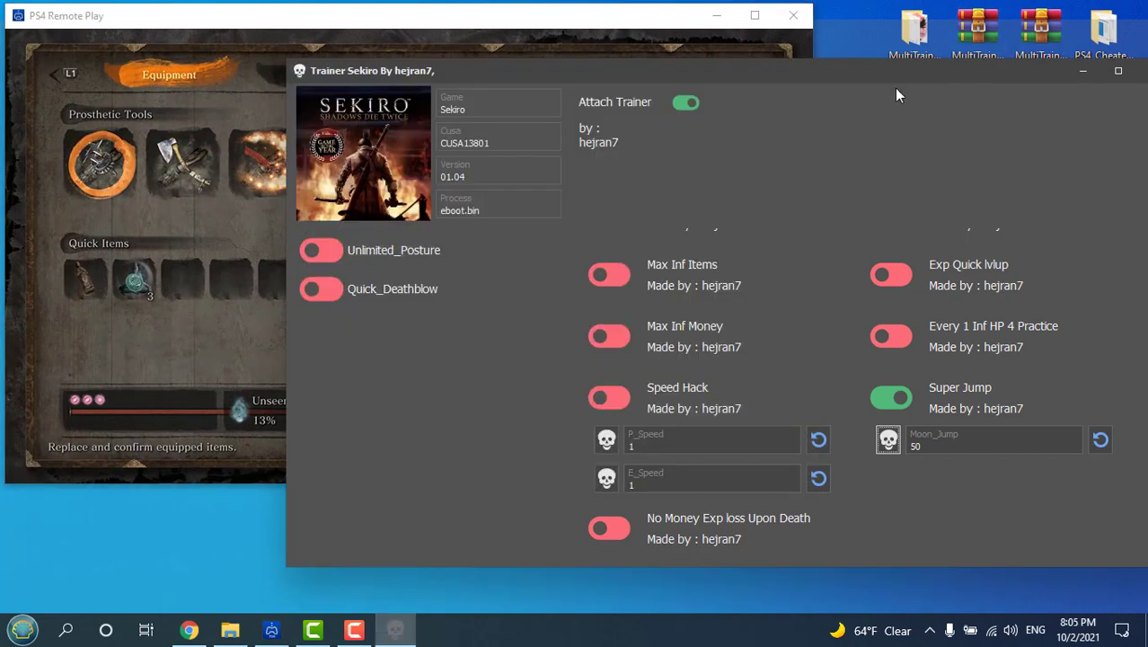